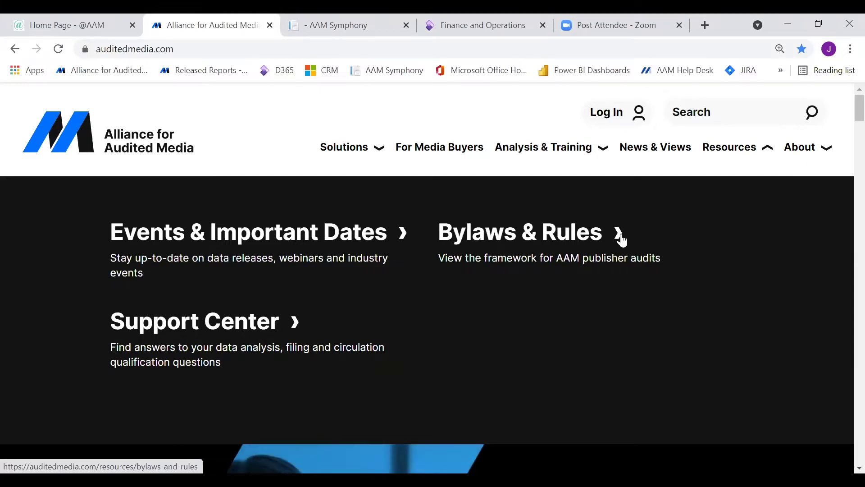
# Sign in to the Media Intelligence Center through Log In using the Returning User form.
pyautogui.click(611, 121)
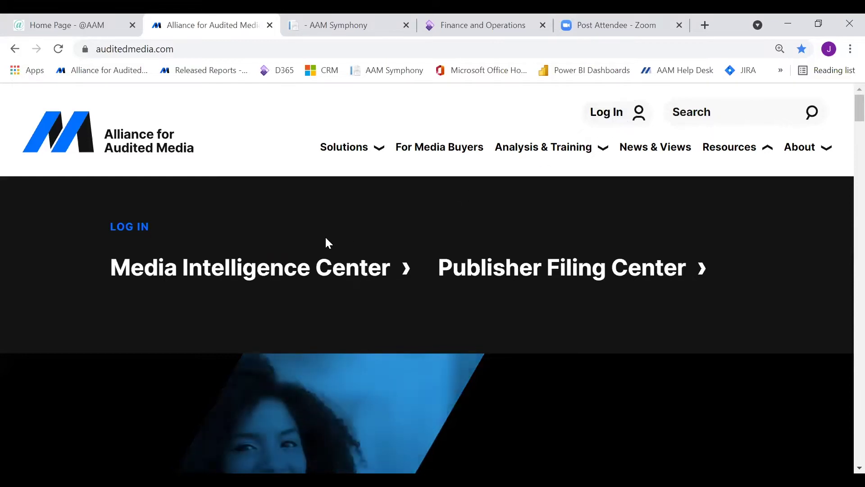
pyautogui.click(225, 270)
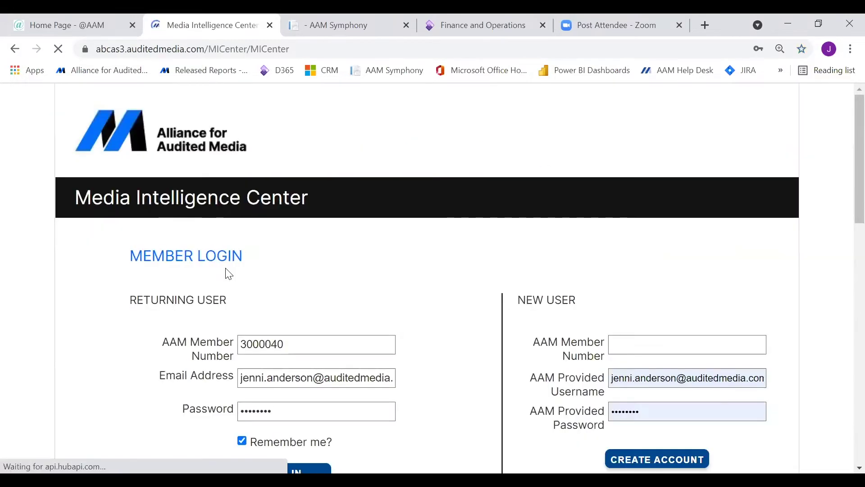
pyautogui.scroll(-1, 225, 270)
pyautogui.scroll(-1, 229, 274)
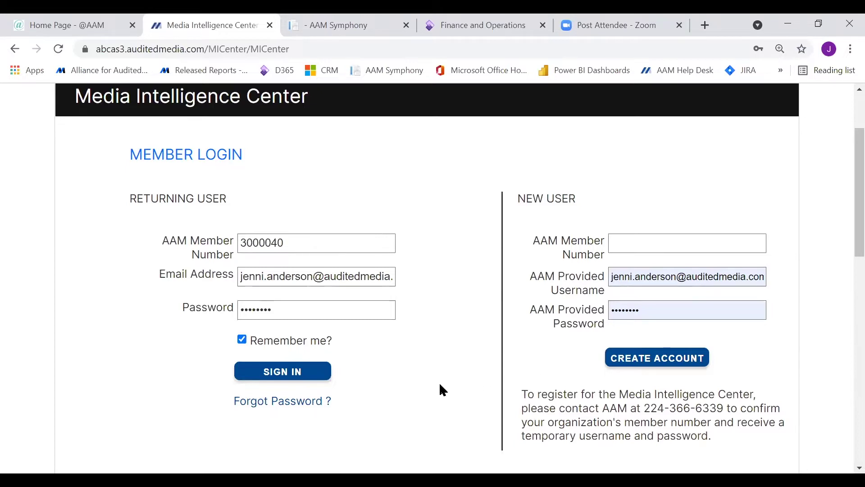
pyautogui.click(311, 380)
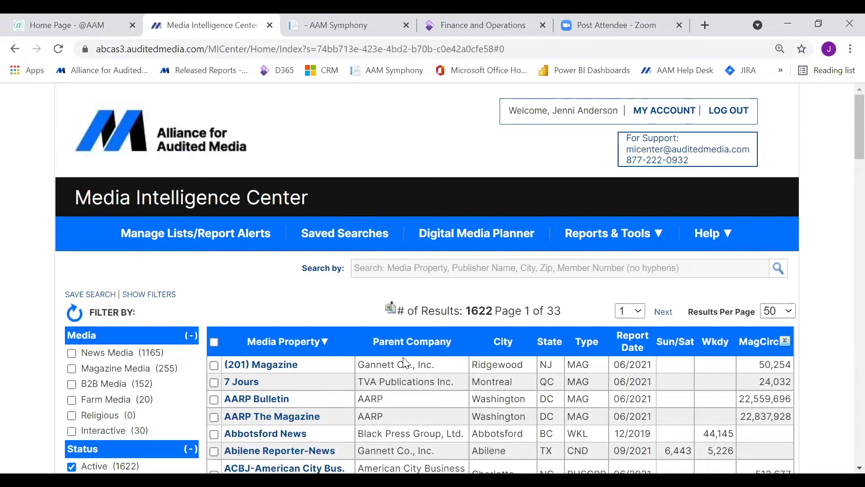
pyautogui.scroll(-1, 405, 363)
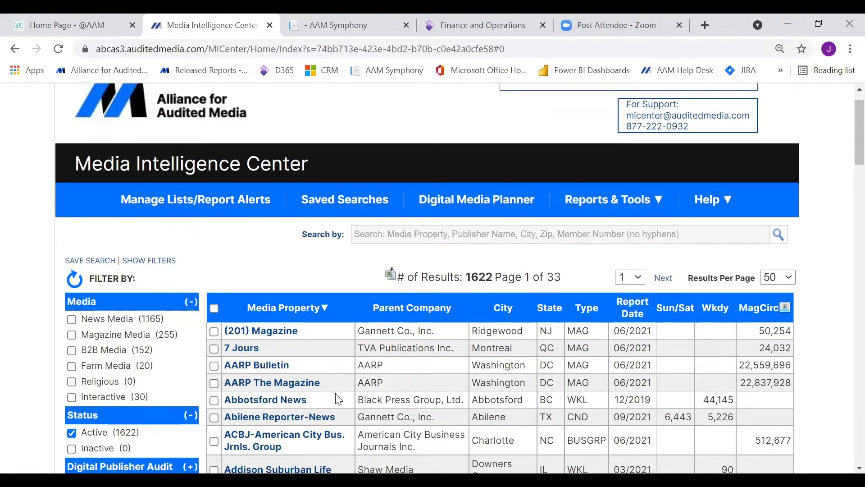
pyautogui.scroll(-3, 334, 406)
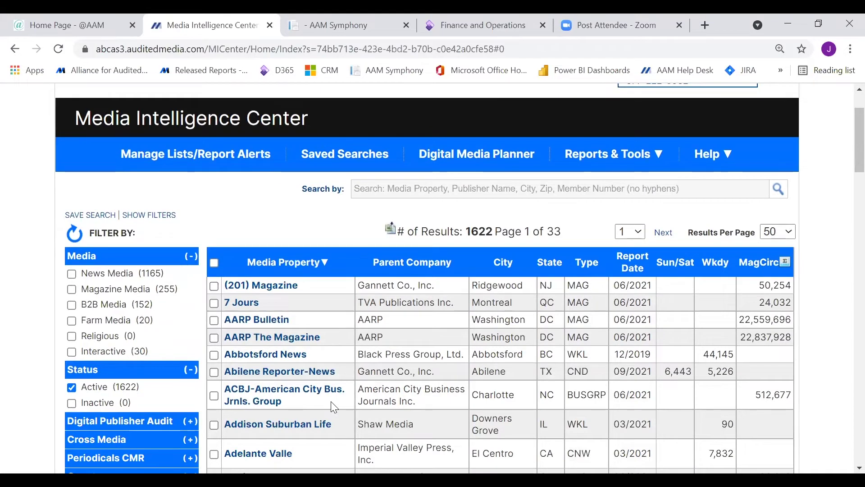
pyautogui.scroll(-1, 334, 407)
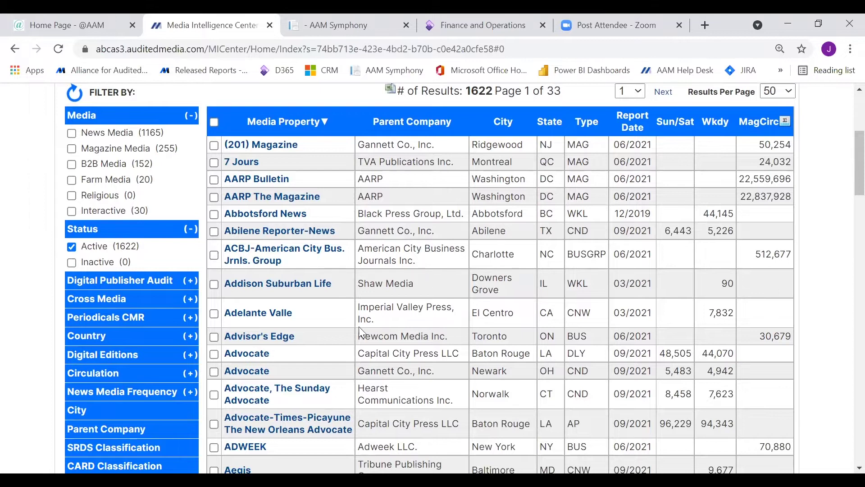
pyautogui.scroll(-2, 342, 343)
pyautogui.scroll(-3, 330, 354)
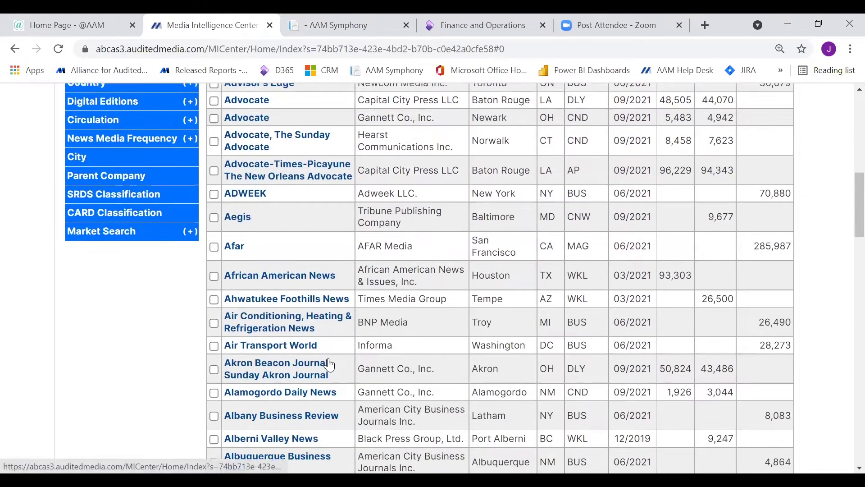
pyautogui.scroll(5, 329, 360)
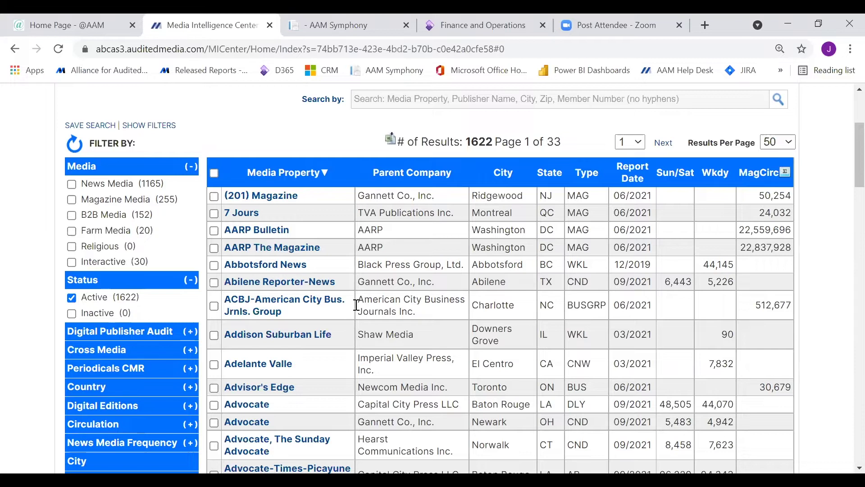
pyautogui.scroll(2, 403, 236)
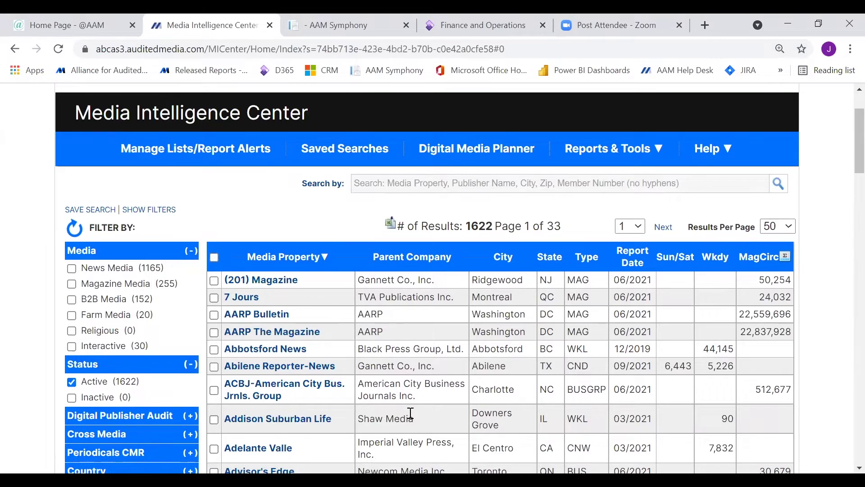
pyautogui.click(429, 185)
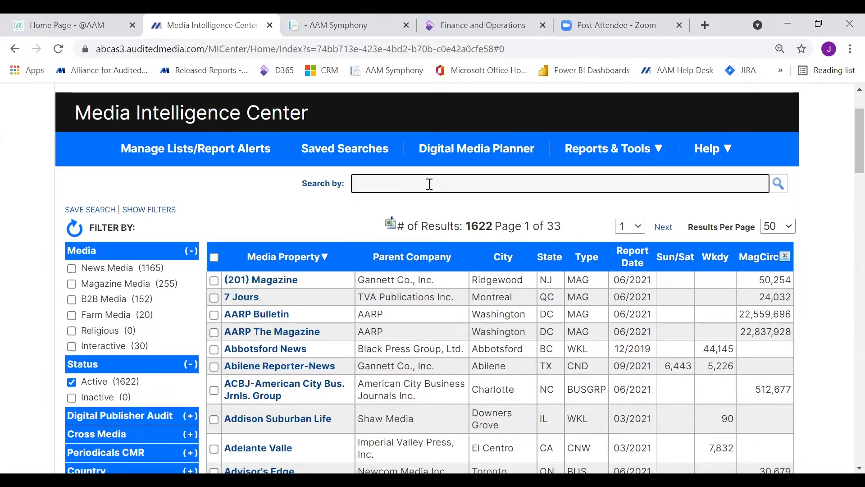
pyautogui.write('33')
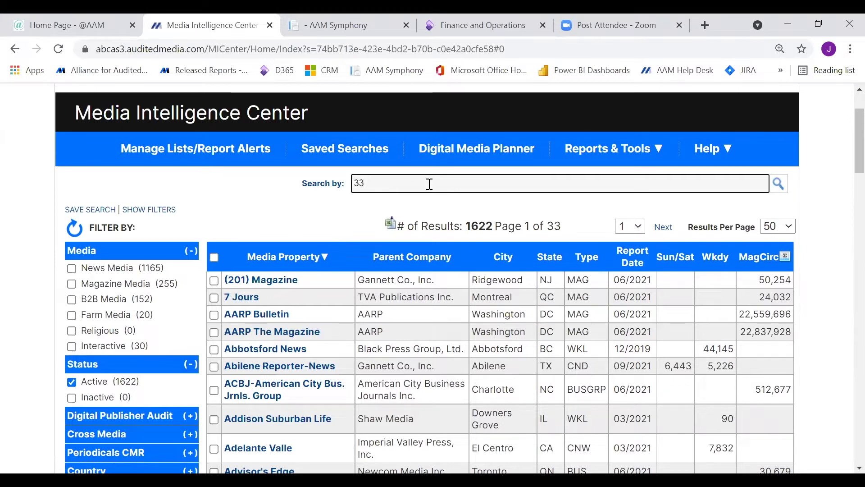
pyautogui.write('446')
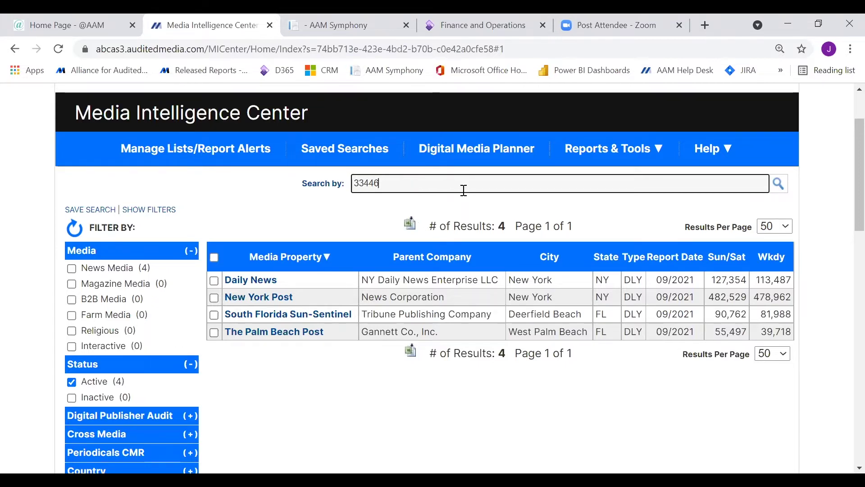
pyautogui.write(',6')
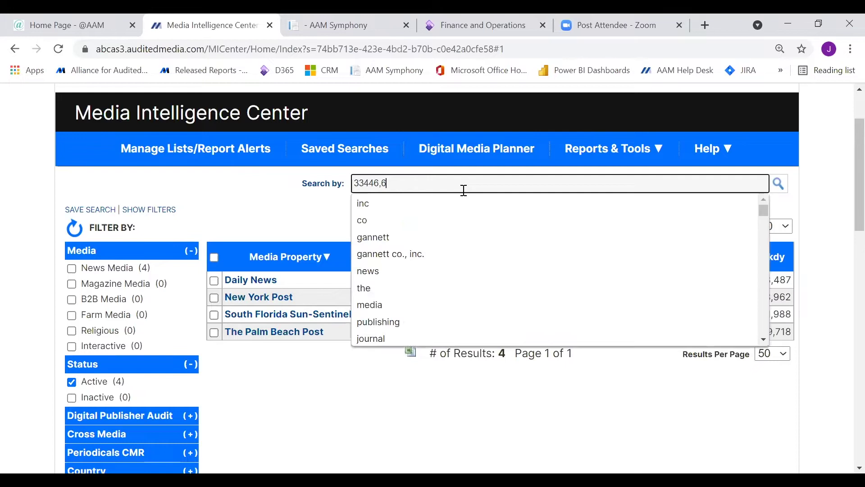
pyautogui.write('014,')
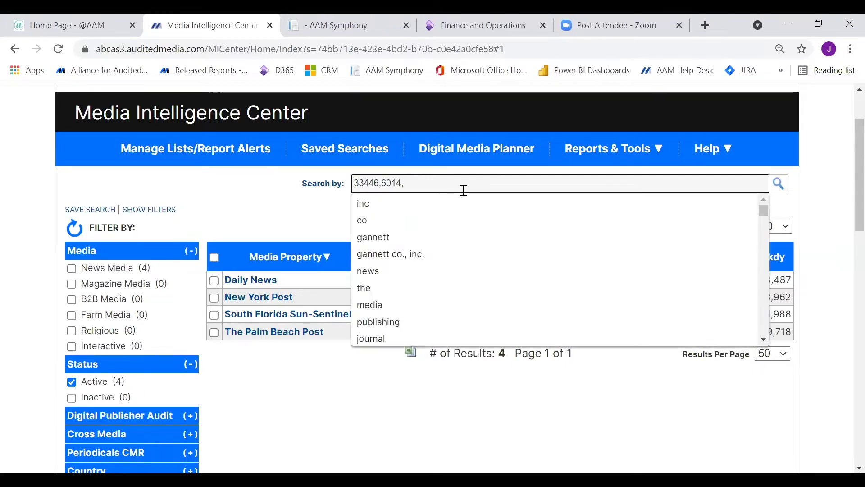
pyautogui.write('60005')
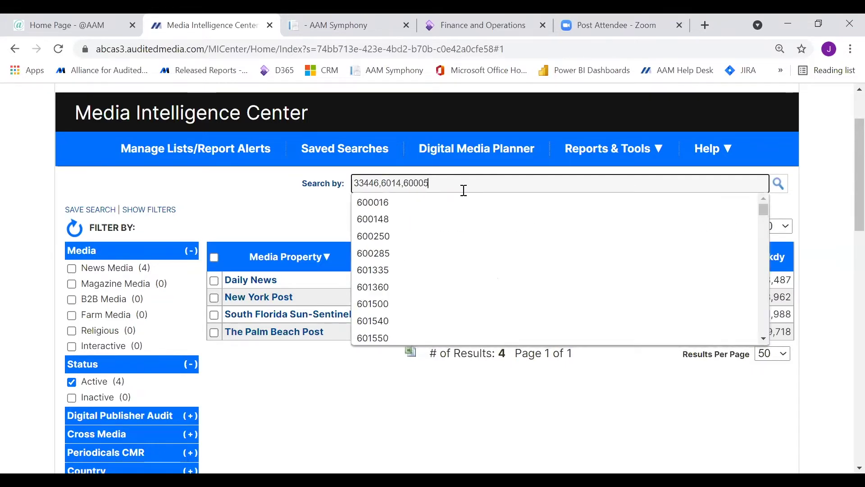
pyautogui.press('BackSpace')
pyautogui.press('BackSpace')
pyautogui.press('BackSpace')
pyautogui.press('BackSpace')
pyautogui.press('BackSpace')
pyautogui.press('BackSpace')
pyautogui.press('BackSpace')
pyautogui.press('BackSpace')
pyautogui.press('BackSpace')
pyautogui.press('BackSpace')
pyautogui.press('BackSpace')
pyautogui.press('BackSpace')
pyautogui.press('BackSpace')
pyautogui.press('BackSpace')
pyautogui.press('BackSpace')
pyautogui.press('BackSpace')
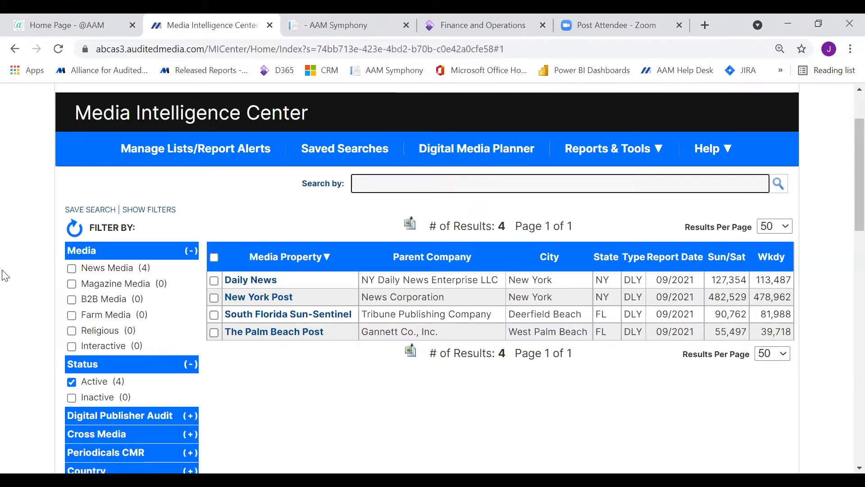
pyautogui.click(75, 230)
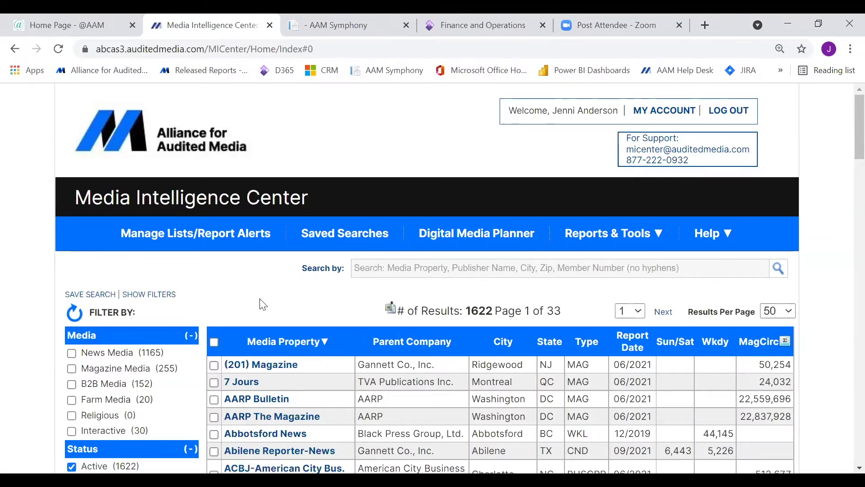
# Filter the property list to News Media and browse the 1,165 results.
pyautogui.scroll(-4, 259, 298)
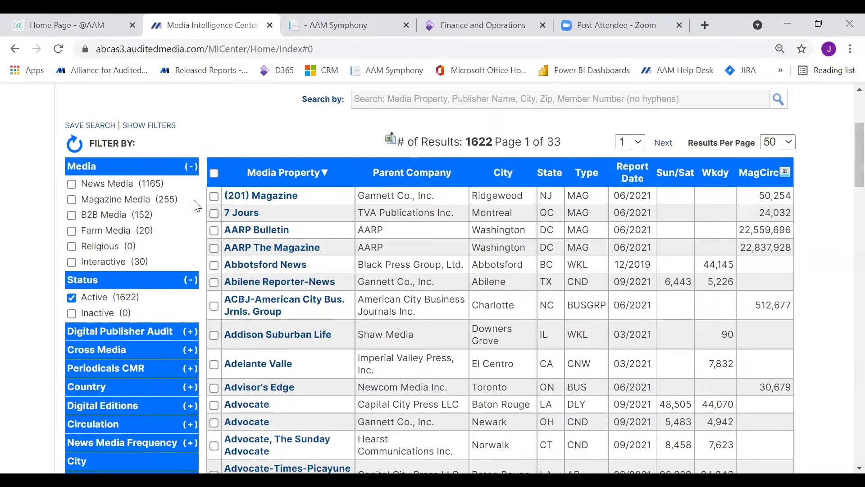
pyautogui.click(71, 184)
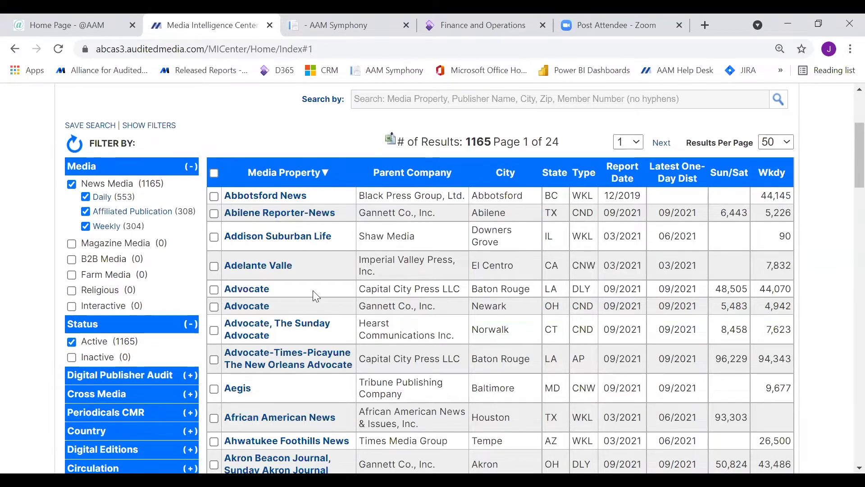
pyautogui.scroll(-6, 316, 296)
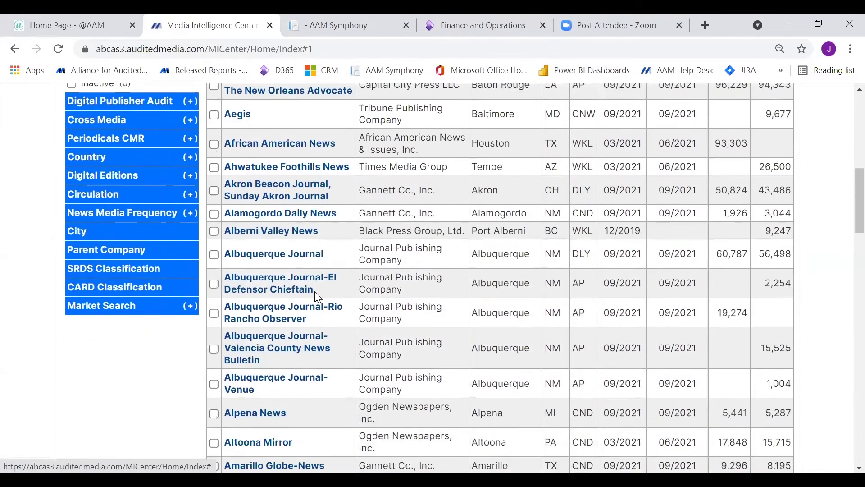
pyautogui.scroll(-6, 318, 297)
pyautogui.scroll(10, 325, 311)
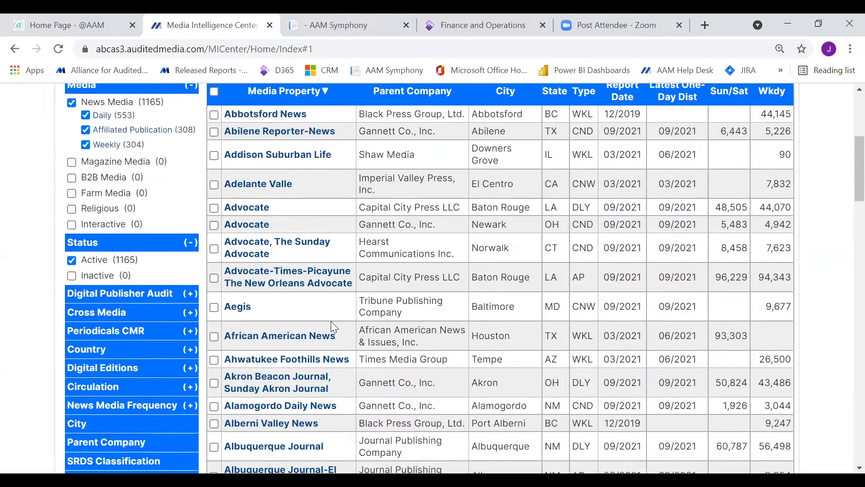
pyautogui.scroll(3, 333, 327)
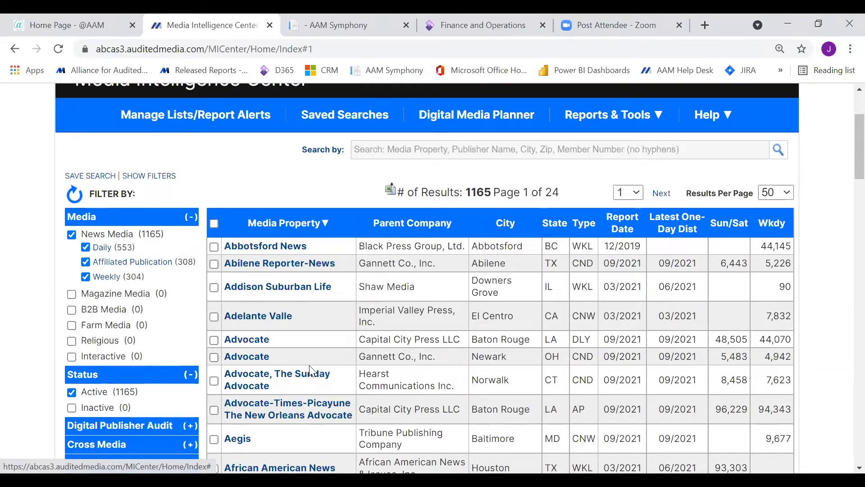
pyautogui.scroll(-4, 227, 364)
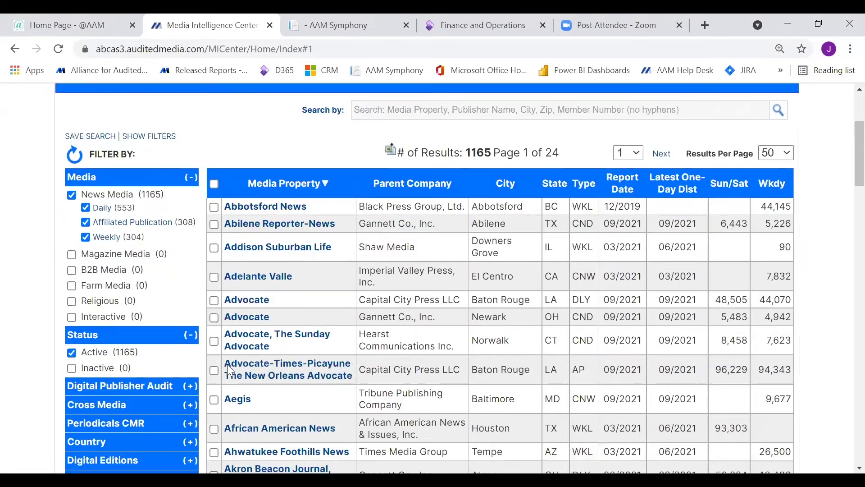
# Expand the Country filter and check, then uncheck, United States.
pyautogui.click(190, 280)
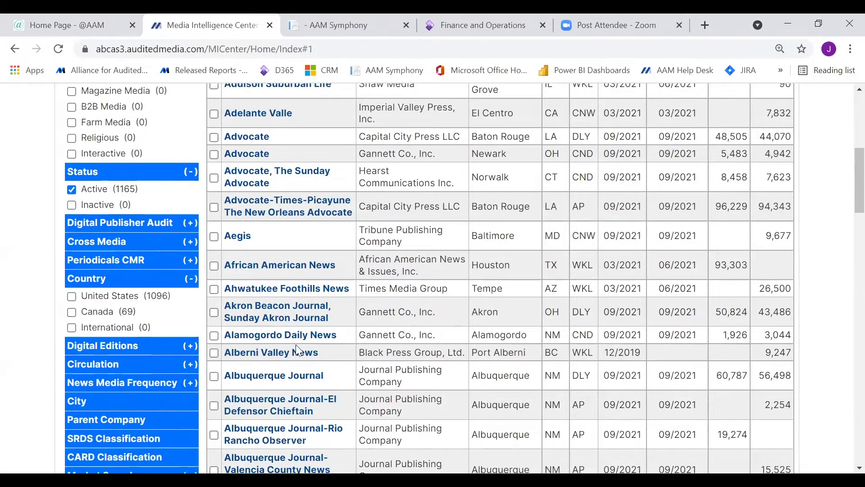
pyautogui.click(71, 297)
pyautogui.click(71, 296)
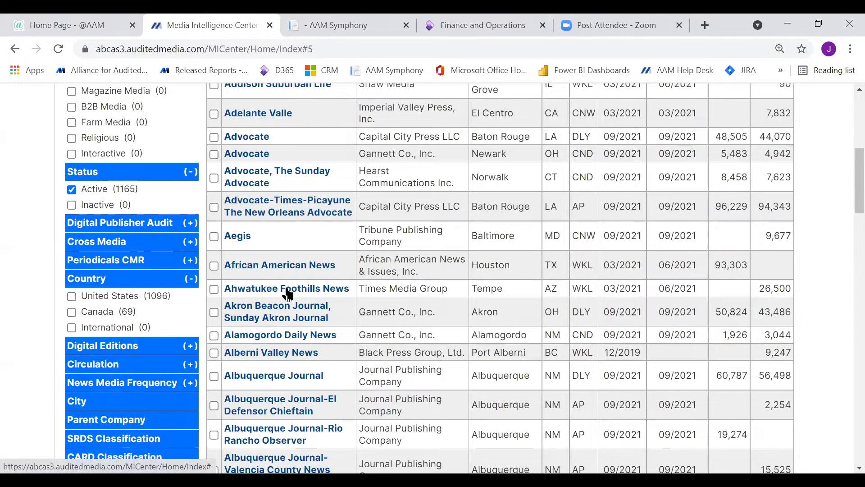
# Swap the Country filter for Circulation and check the 250,001–500,000 and larger ranges.
pyautogui.click(192, 282)
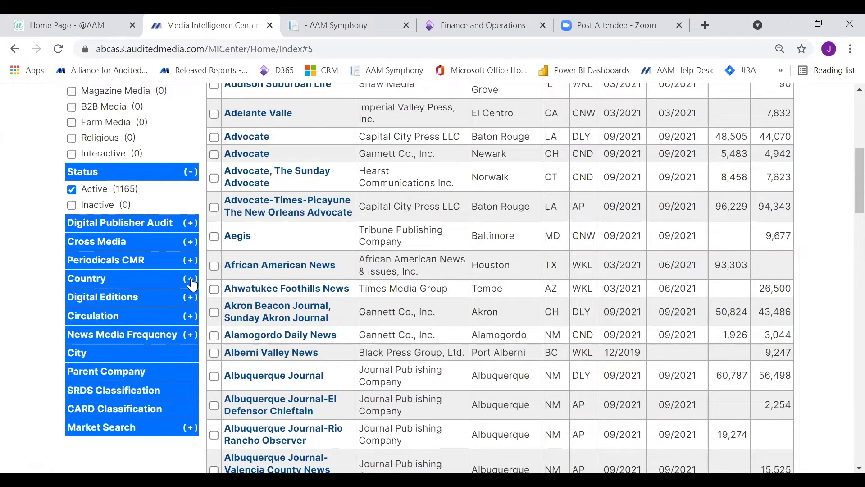
pyautogui.click(192, 321)
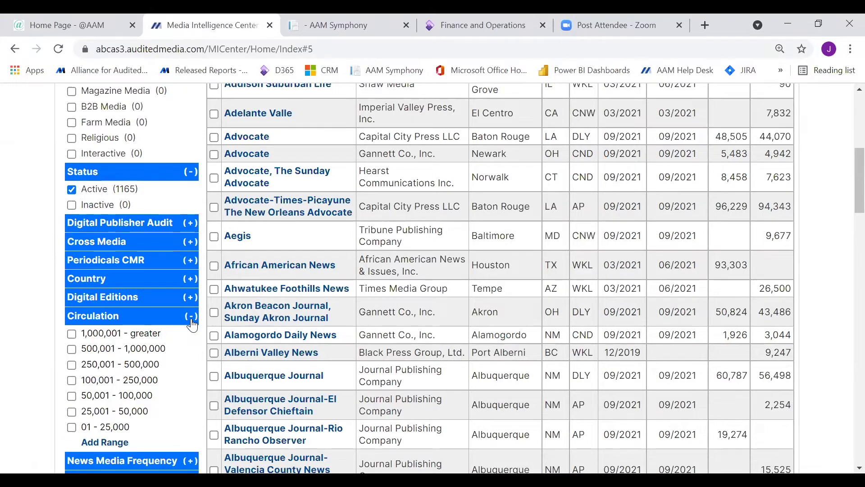
pyautogui.click(72, 365)
pyautogui.click(72, 334)
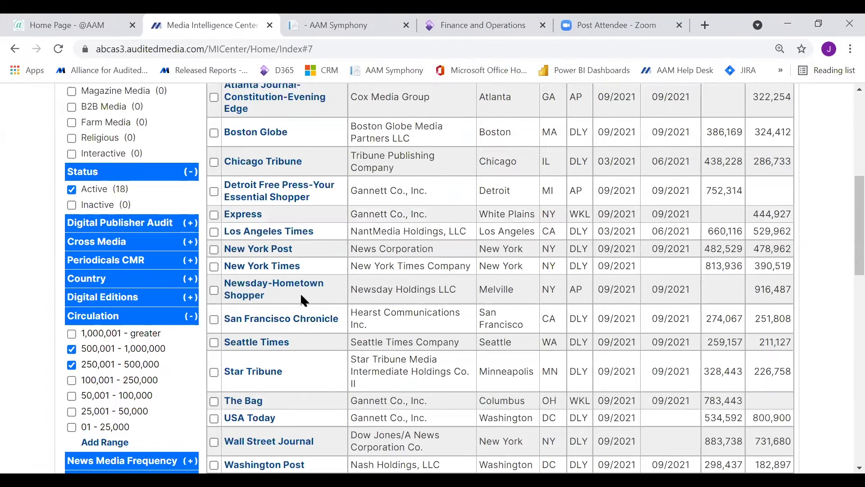
# Uncheck all circulation ranges to restore 1,165 results and open the Parent Company list.
pyautogui.scroll(3, 391, 376)
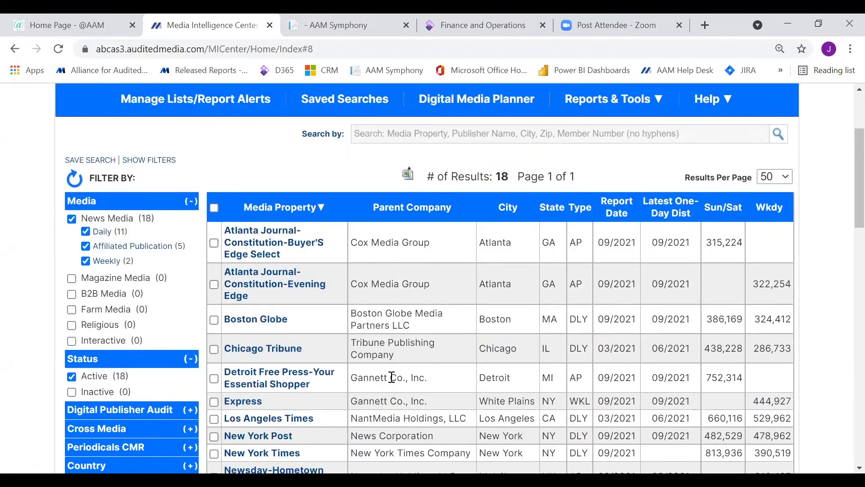
pyautogui.scroll(-4, 393, 379)
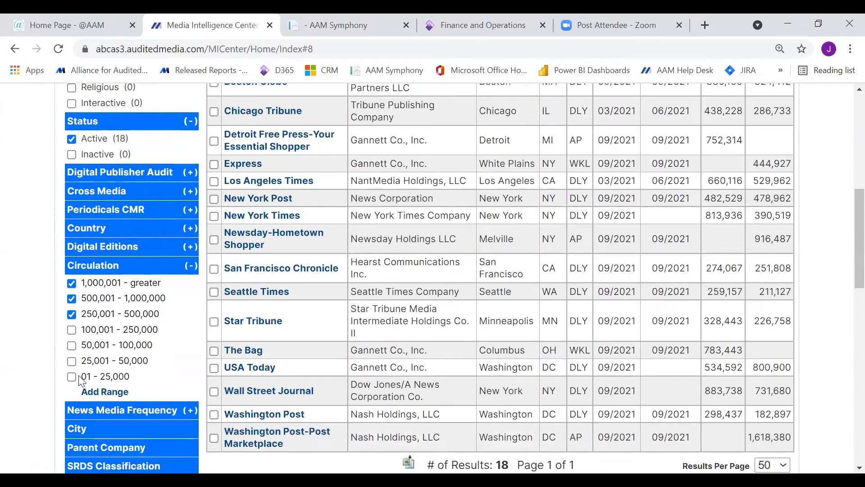
pyautogui.click(71, 314)
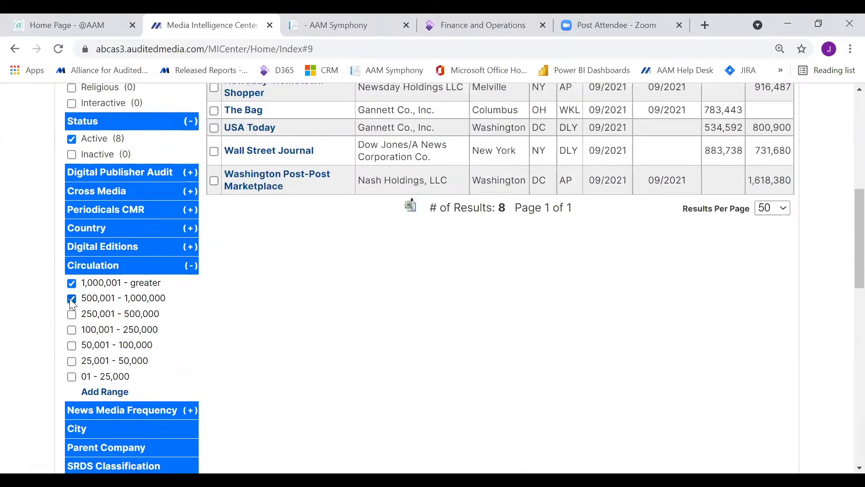
pyautogui.click(70, 298)
pyautogui.click(72, 284)
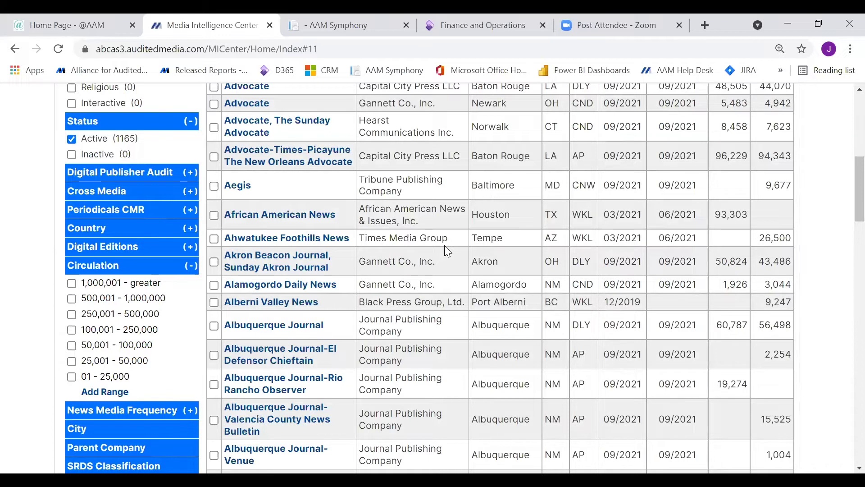
pyautogui.click(189, 268)
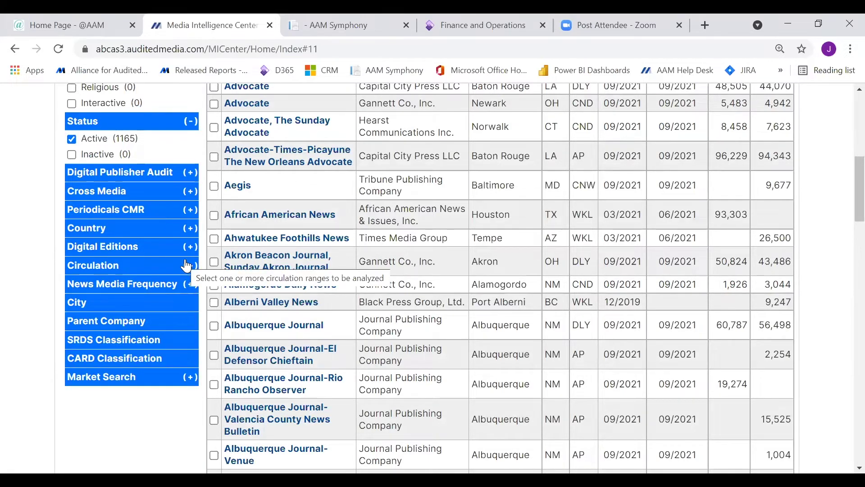
pyautogui.click(145, 328)
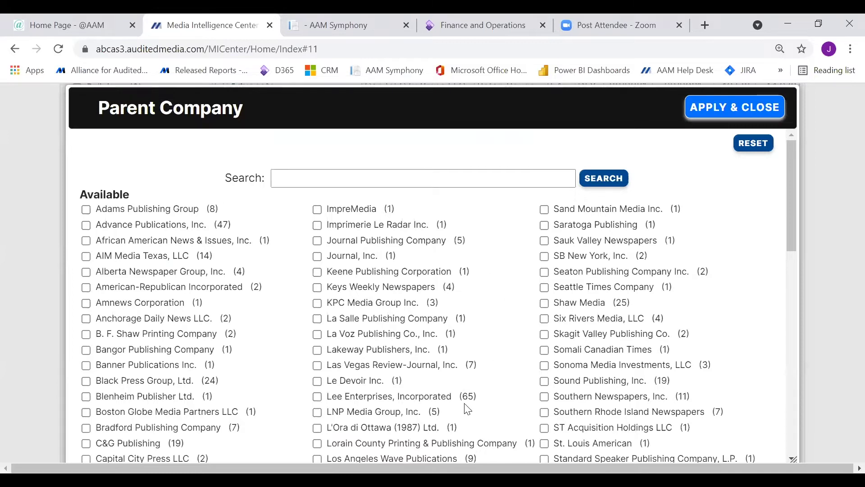
# Choose Lee Enterprises, Incorporated as the parent company and apply the filter.
pyautogui.scroll(-4, 467, 406)
pyautogui.scroll(2, 467, 407)
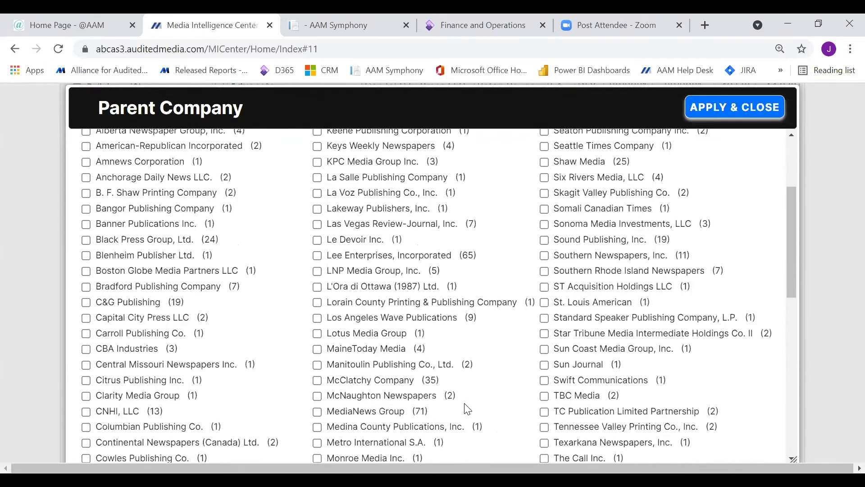
pyautogui.click(317, 312)
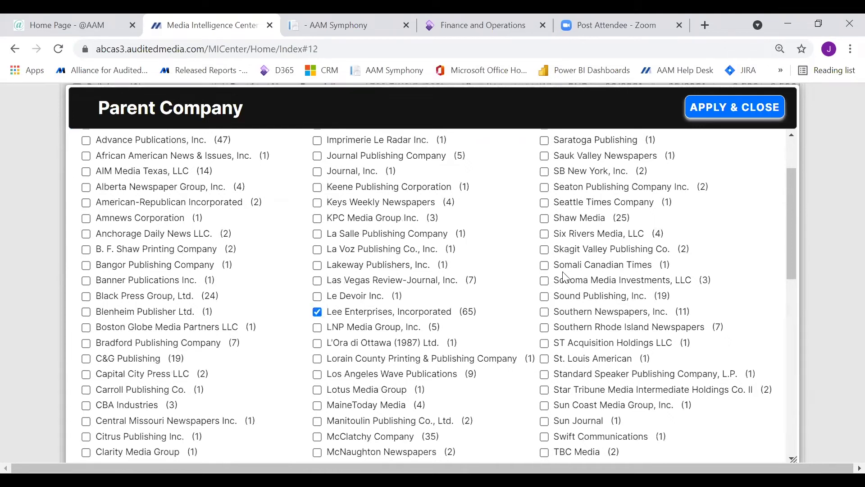
pyautogui.click(715, 116)
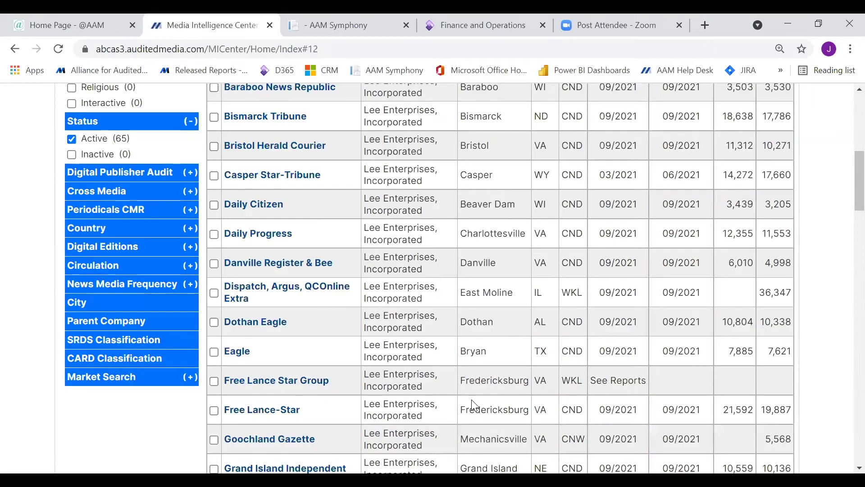
# Scroll through the 65 Lee Enterprises results, such as the Arizona Daily Star.
pyautogui.scroll(6, 473, 400)
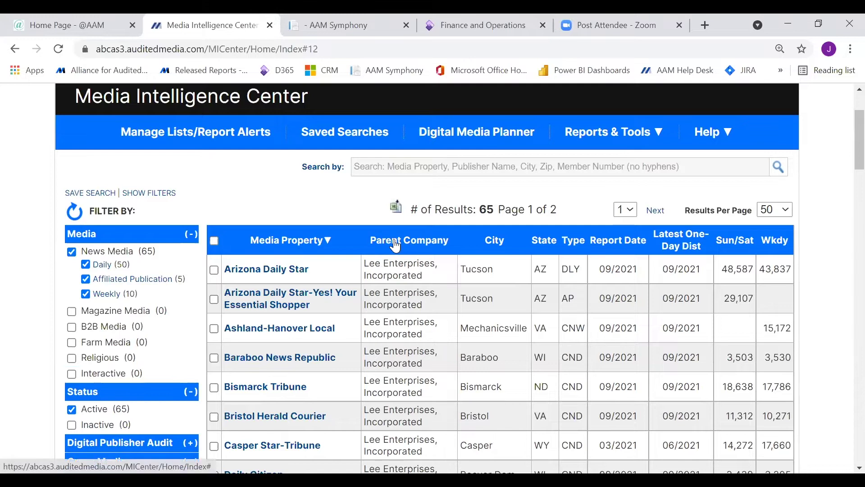
pyautogui.scroll(-1, 414, 332)
pyautogui.scroll(-8, 415, 332)
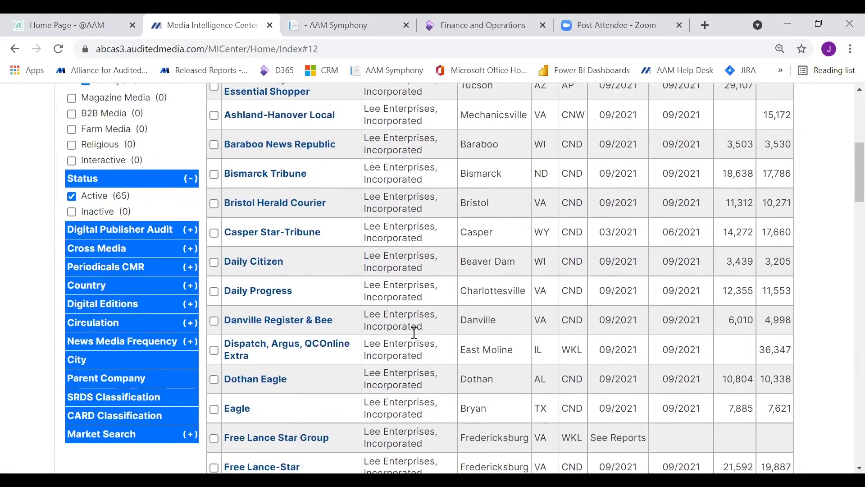
pyautogui.scroll(-2, 414, 332)
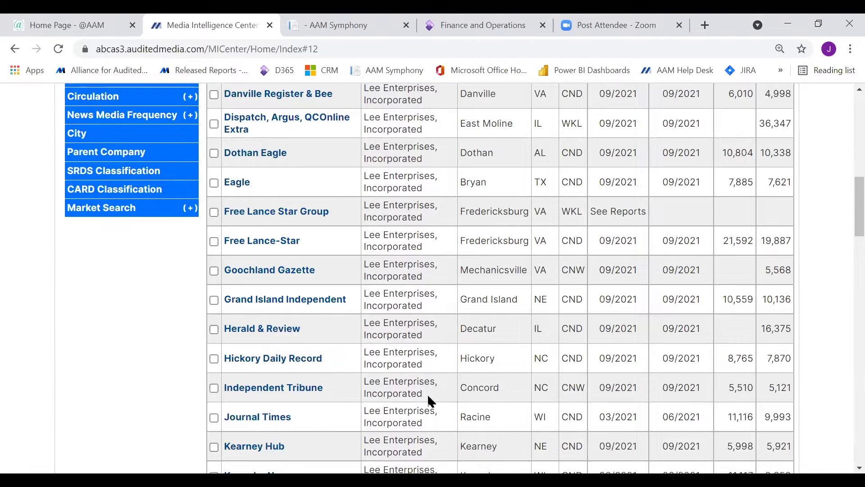
pyautogui.scroll(5, 381, 413)
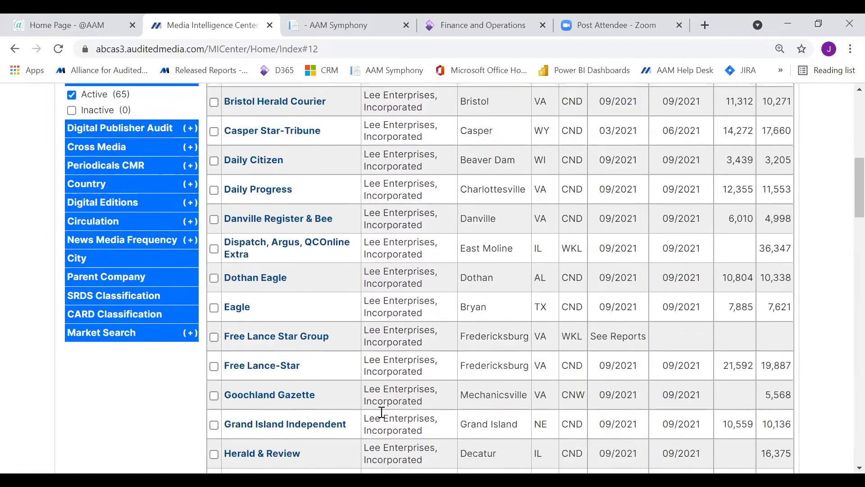
pyautogui.scroll(3, 381, 412)
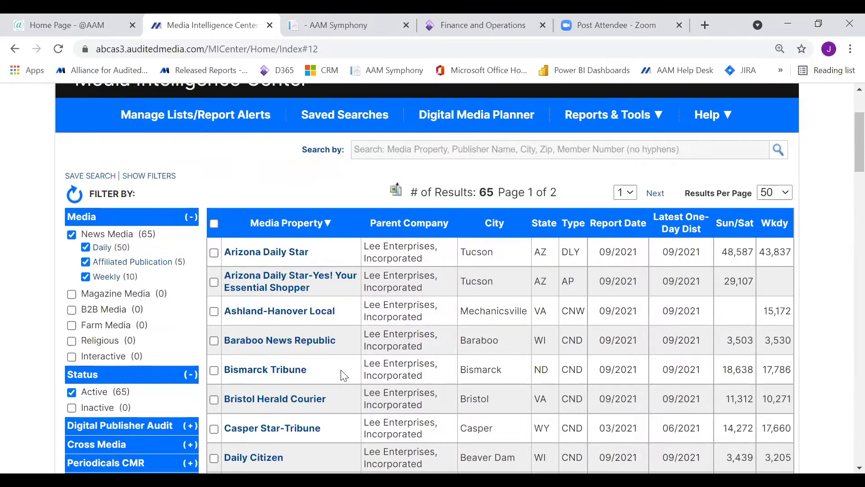
pyautogui.scroll(-5, 345, 376)
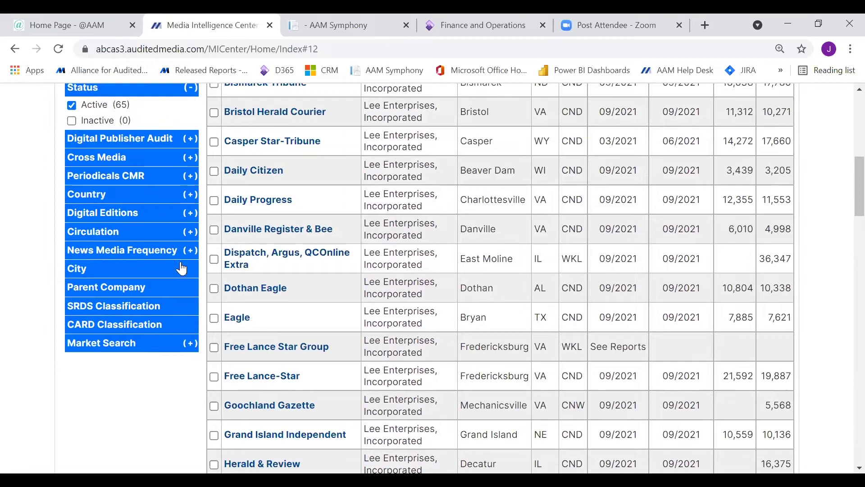
pyautogui.scroll(6, 245, 313)
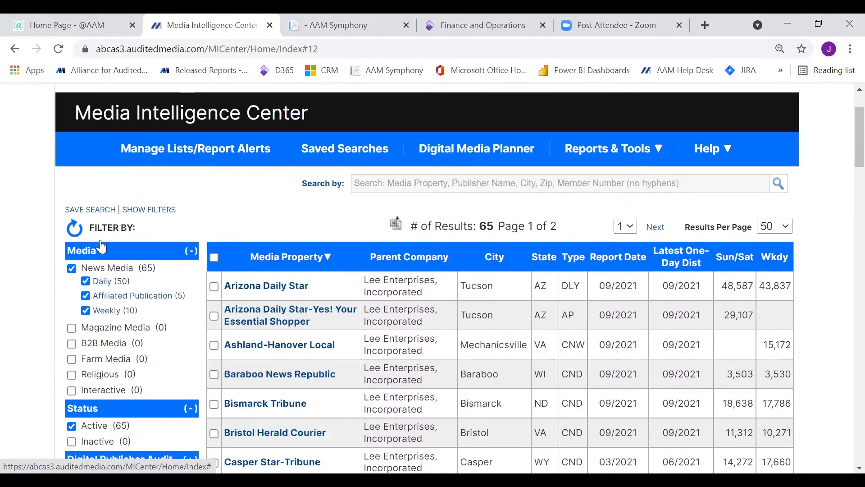
# Reset filters to all 1,622 properties and expand the Market Search section.
pyautogui.click(75, 230)
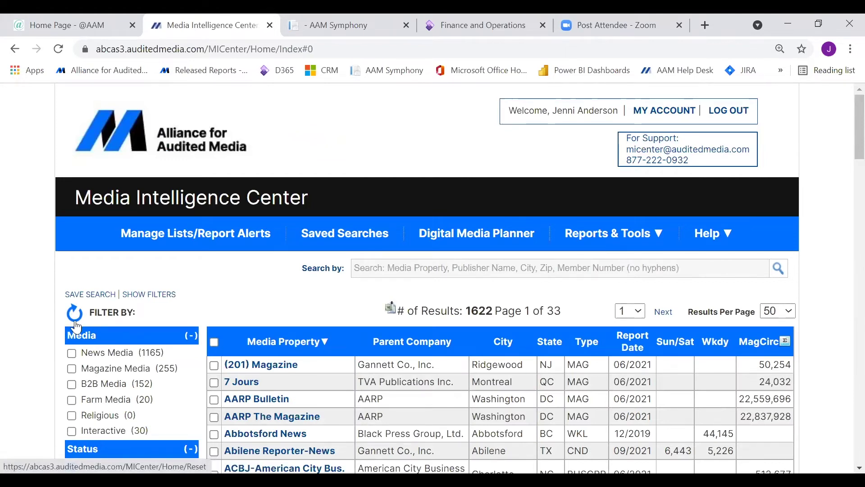
pyautogui.scroll(-4, 135, 366)
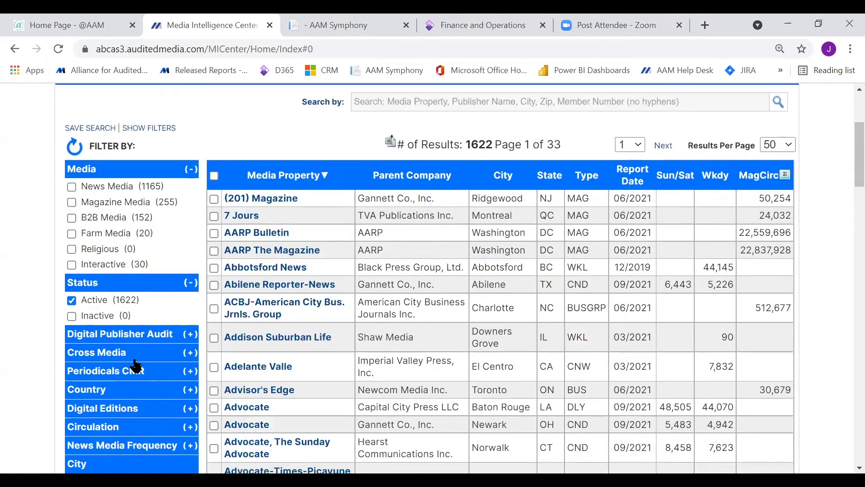
pyautogui.scroll(-7, 136, 366)
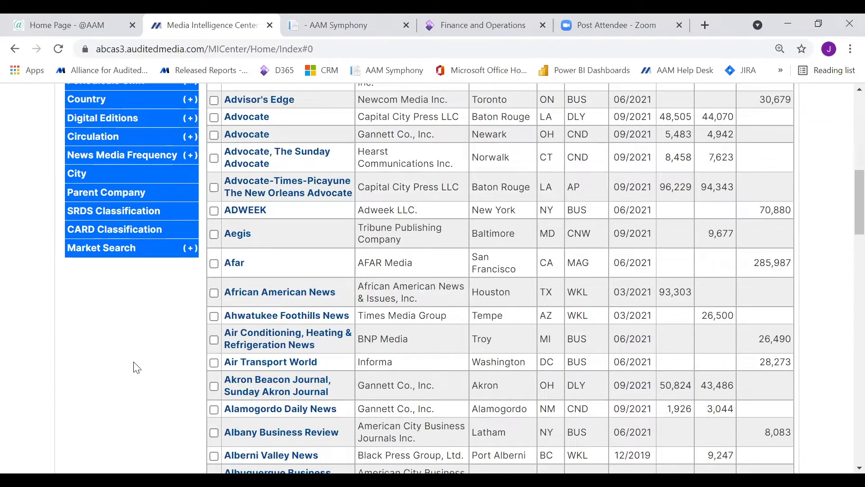
pyautogui.click(188, 253)
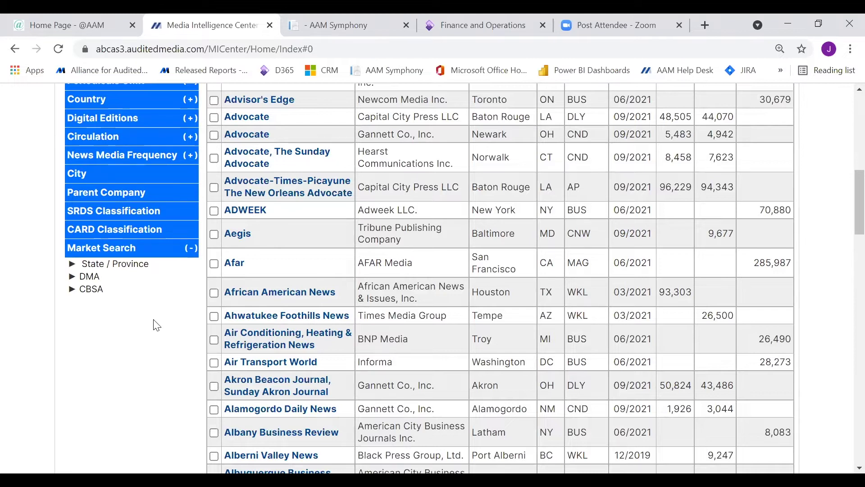
# Apply a MONTANA State / Province market filter.
pyautogui.click(94, 267)
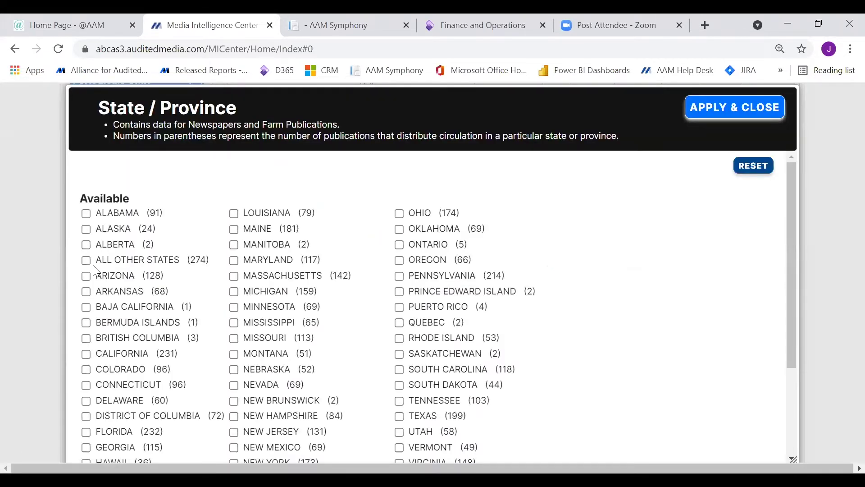
pyautogui.click(235, 355)
pyautogui.click(729, 119)
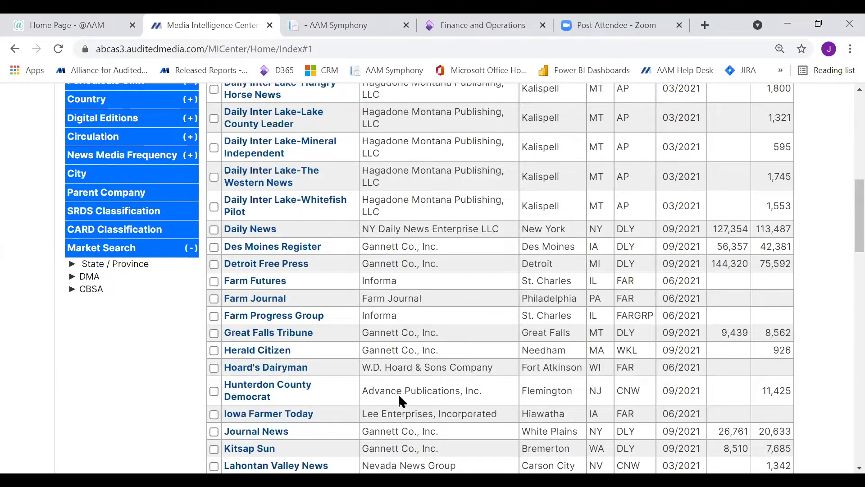
# Sort the 51 Montana-market results by State and scroll down to the MT titles.
pyautogui.scroll(3, 401, 397)
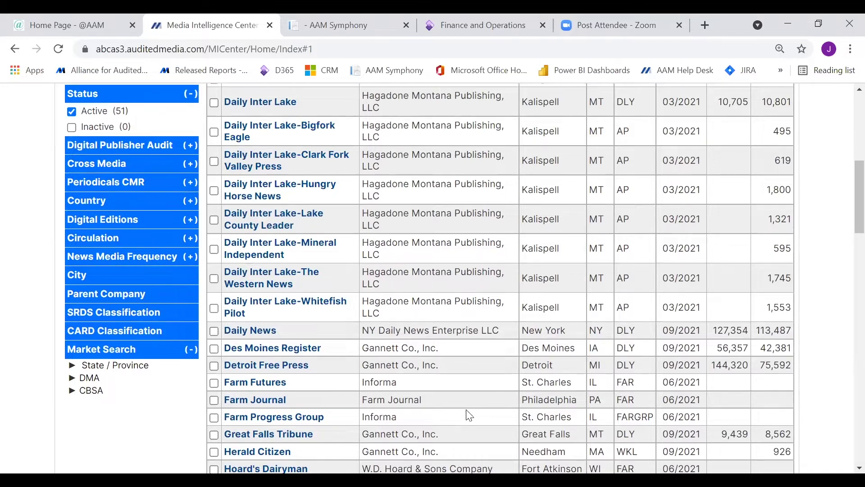
pyautogui.scroll(-5, 467, 412)
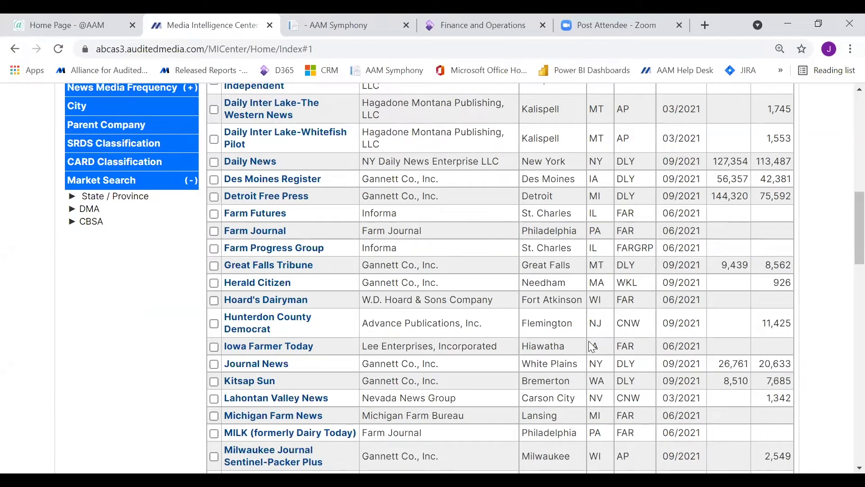
pyautogui.scroll(5, 532, 384)
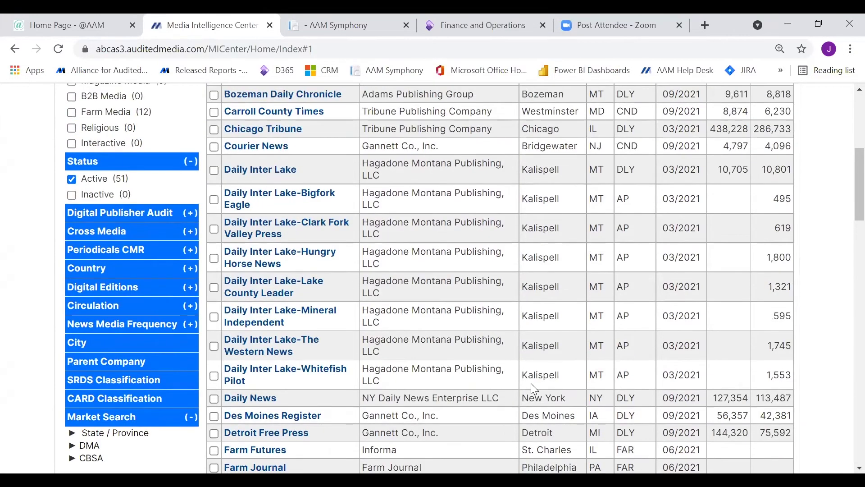
pyautogui.scroll(3, 531, 383)
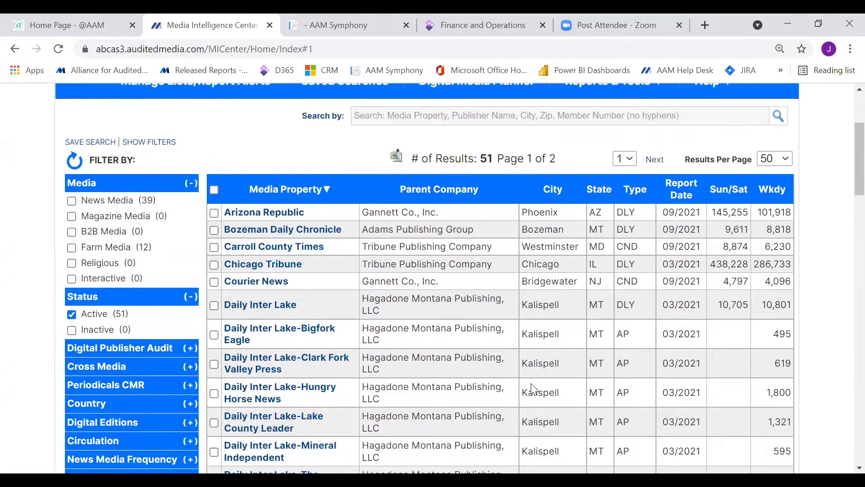
pyautogui.click(599, 190)
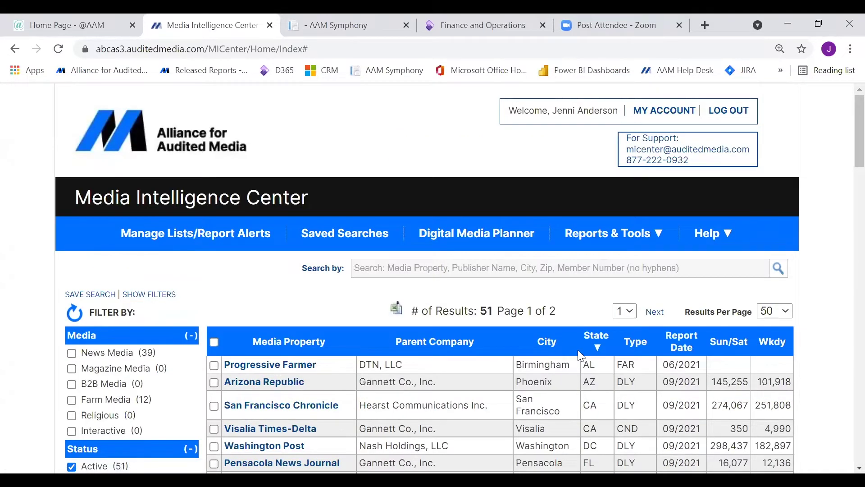
pyautogui.scroll(-2, 595, 394)
pyautogui.scroll(-2, 596, 393)
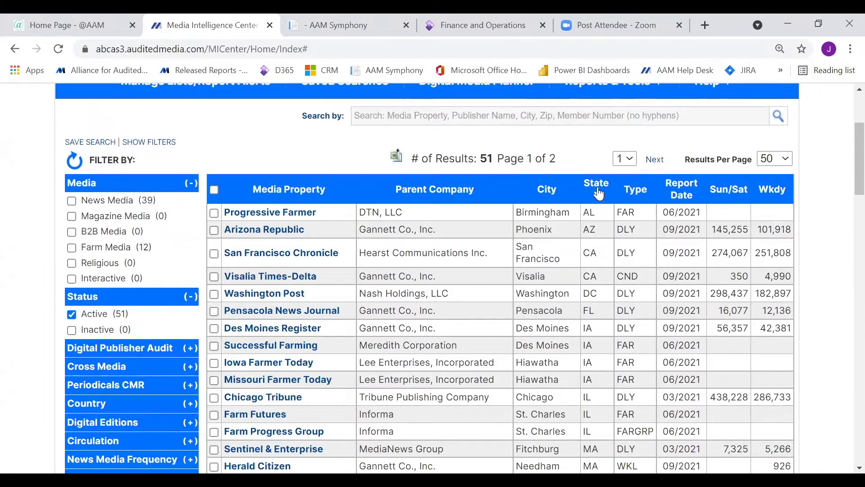
pyautogui.scroll(-5, 541, 360)
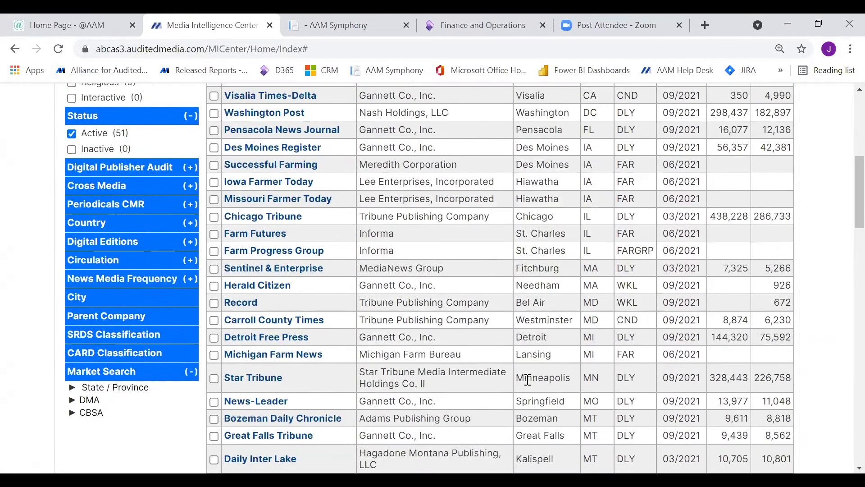
pyautogui.scroll(-3, 528, 380)
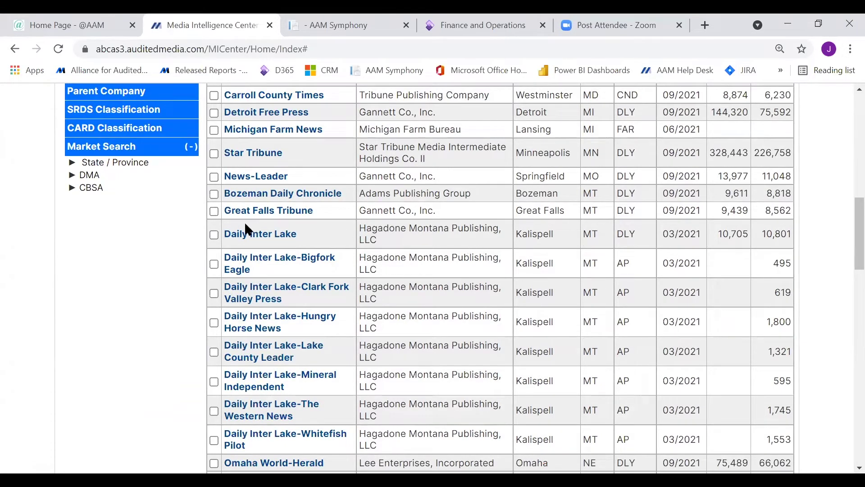
# Tick Daily Inter Lake, Bigfork Eagle, Lake County Leader and Whitefish Pilot, then return to the top.
pyautogui.click(214, 234)
pyautogui.click(214, 264)
pyautogui.click(214, 352)
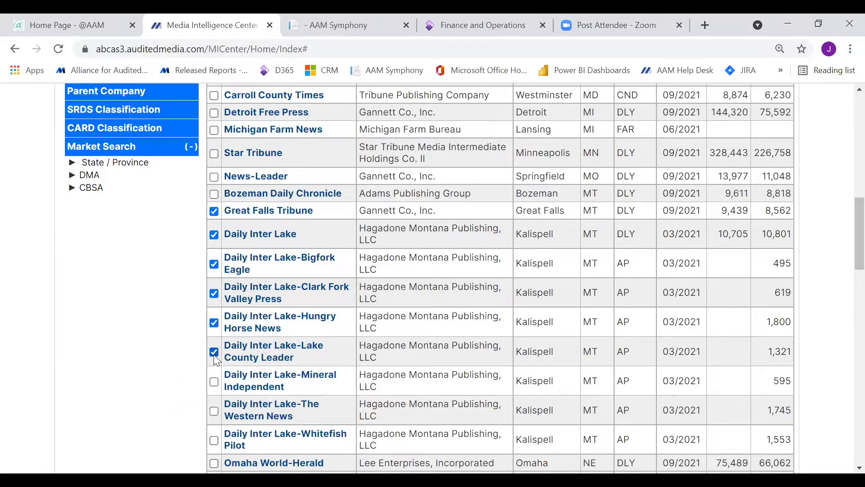
pyautogui.scroll(-1, 305, 391)
pyautogui.scroll(-2, 303, 388)
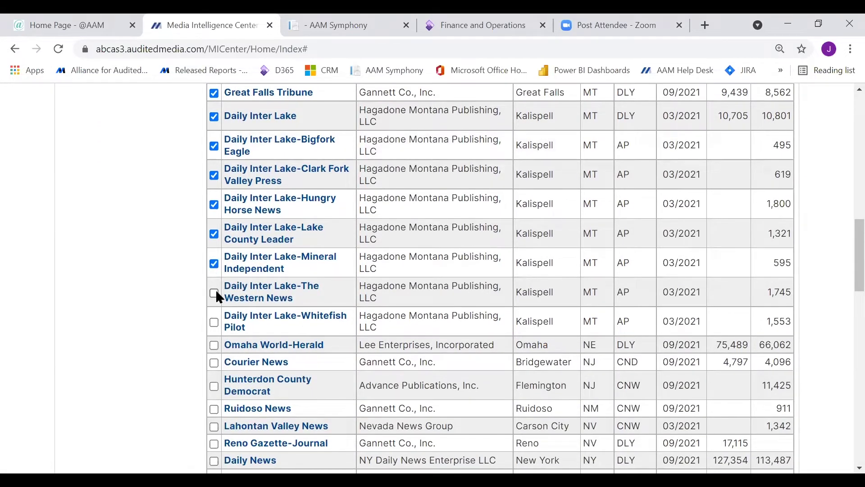
pyautogui.click(215, 322)
pyautogui.scroll(-4, 558, 350)
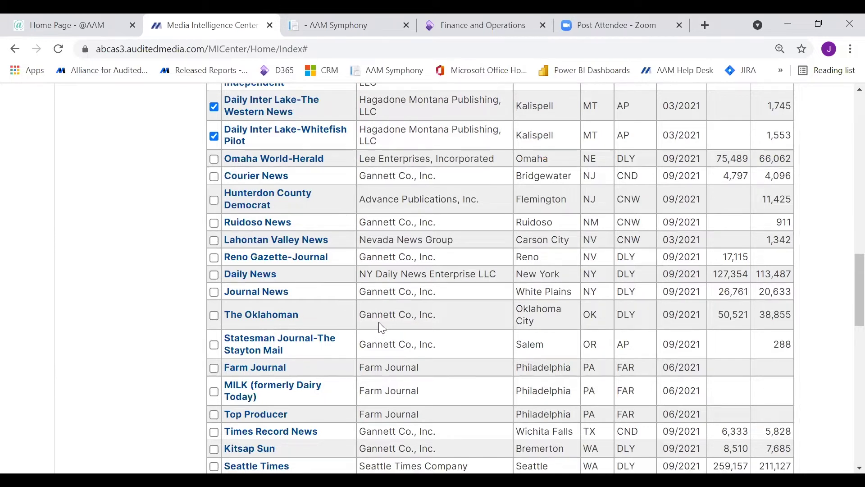
pyautogui.scroll(8, 379, 322)
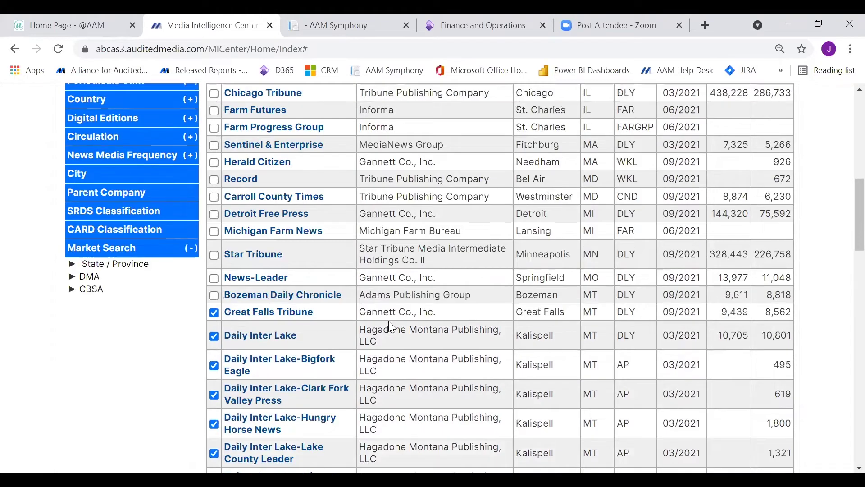
pyautogui.scroll(1, 388, 321)
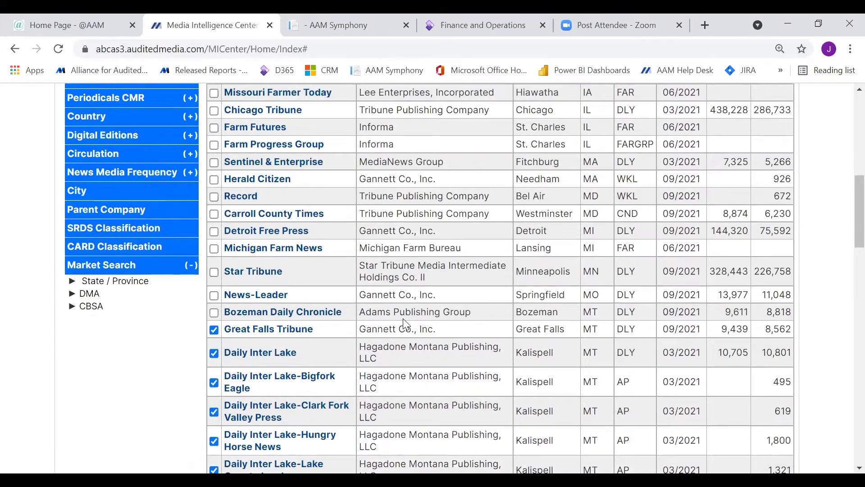
pyautogui.scroll(3, 405, 323)
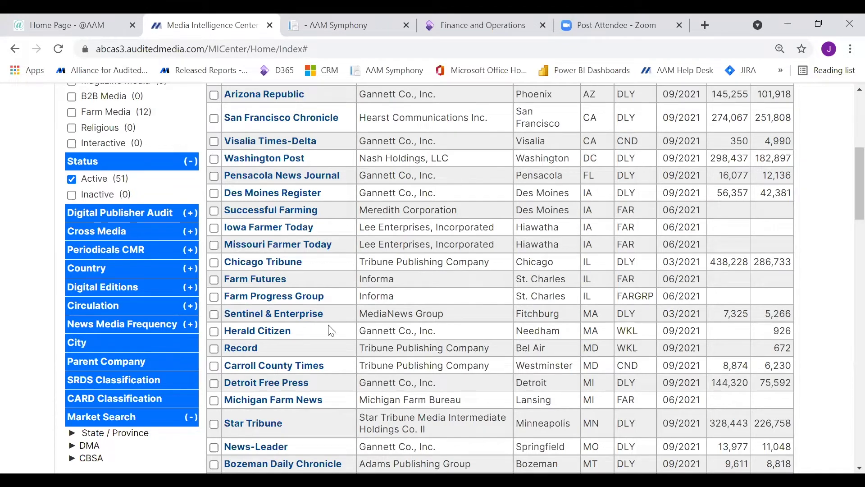
pyautogui.scroll(4, 331, 331)
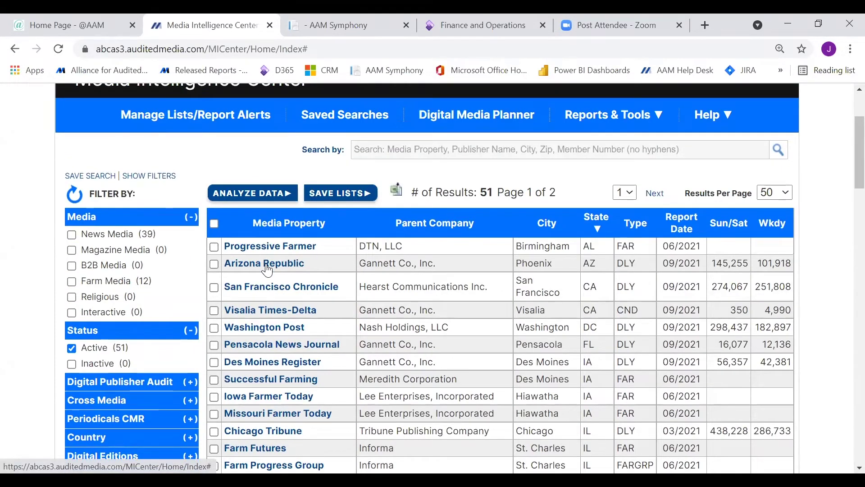
pyautogui.click(268, 265)
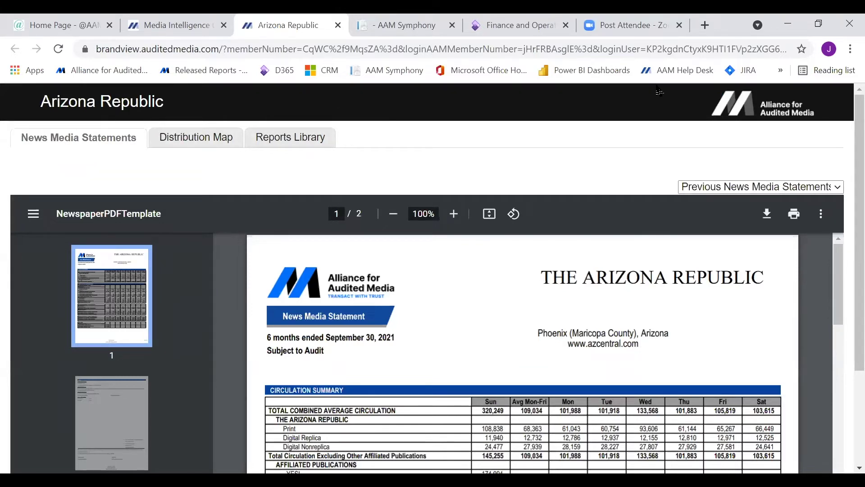
pyautogui.doubleClick(730, 30)
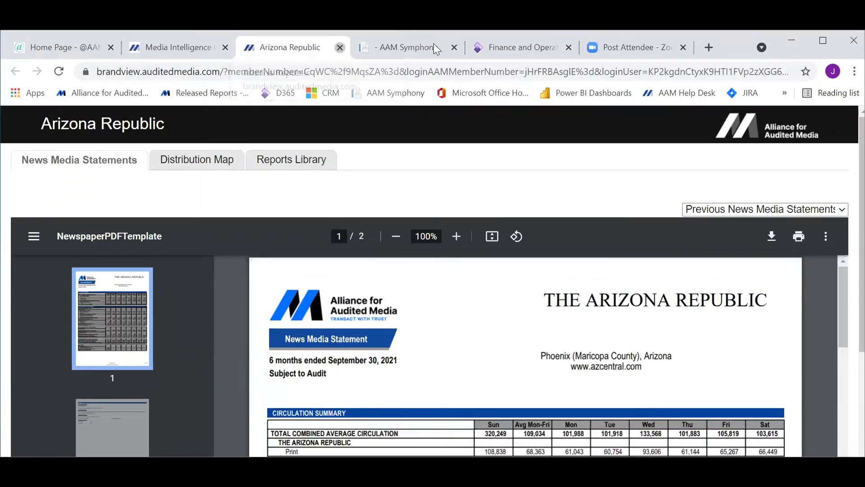
pyautogui.click(340, 47)
pyautogui.click(818, 41)
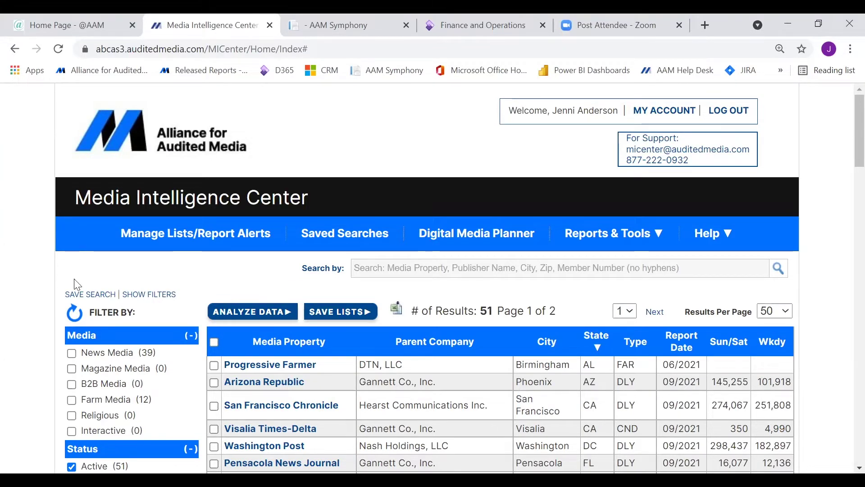
# Reset the filters to all 1,622 properties and place the cursor in Search by.
pyautogui.click(74, 318)
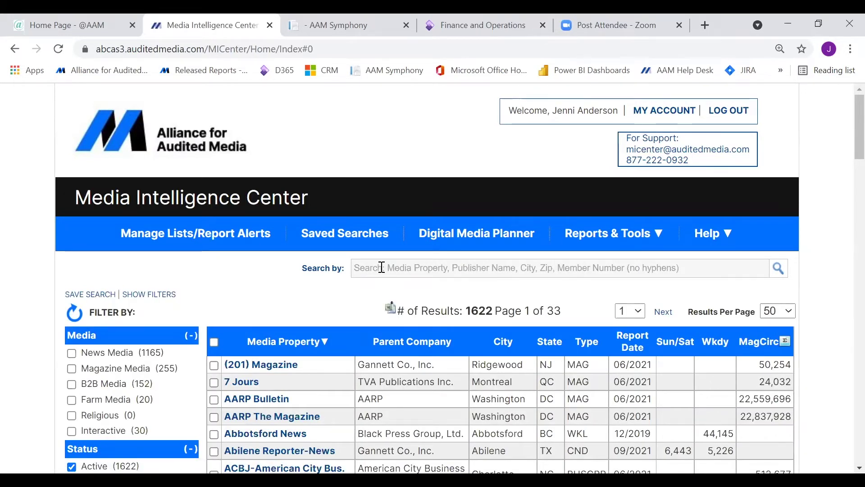
pyautogui.click(383, 268)
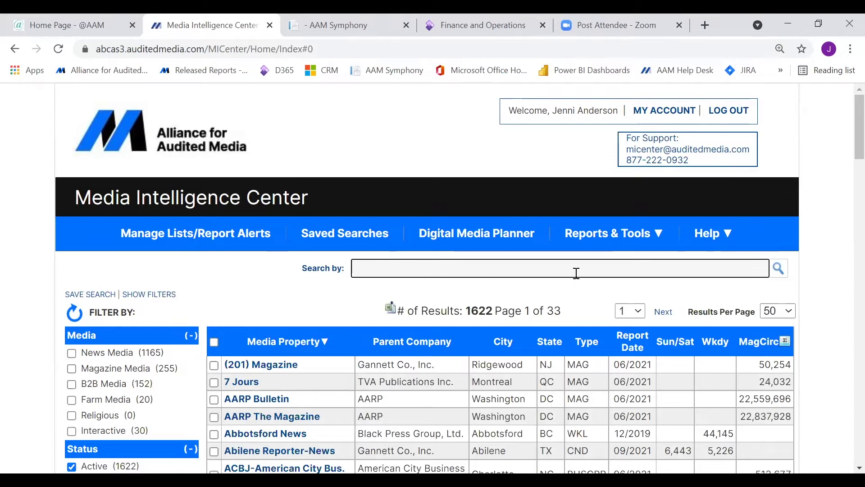
# Search for Akron Beacon Journal and add Boston Globe to the search.
pyautogui.write('akron')
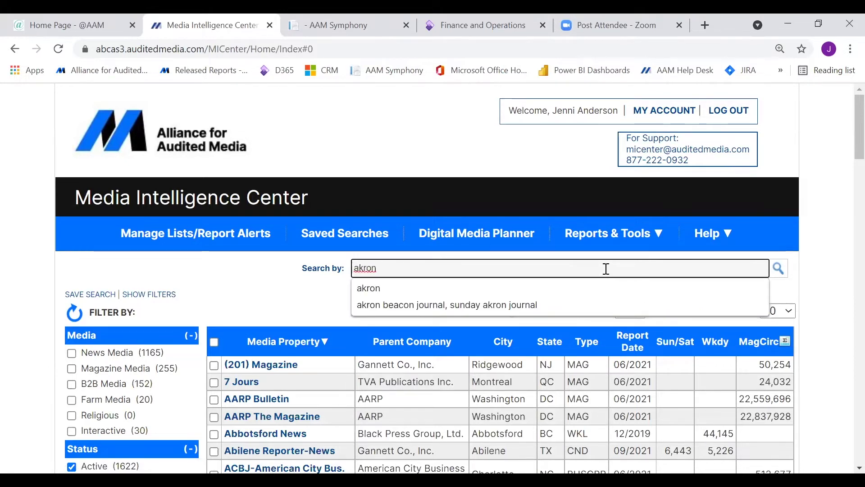
pyautogui.click(458, 304)
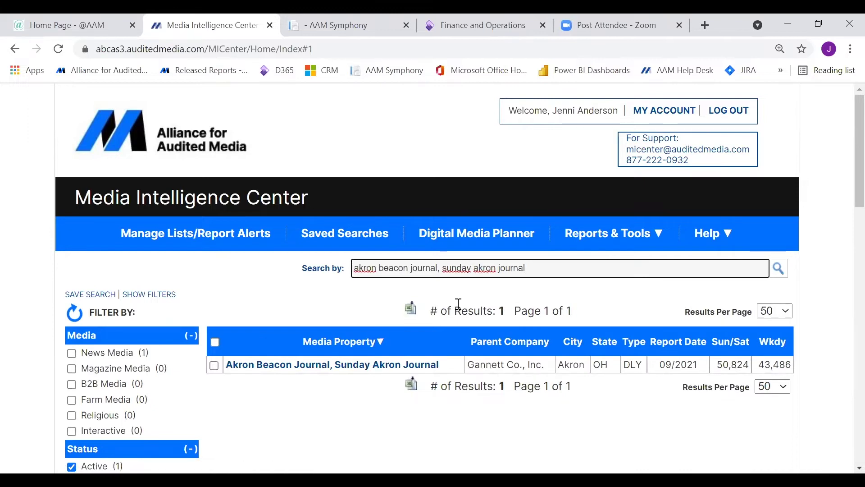
pyautogui.write(',')
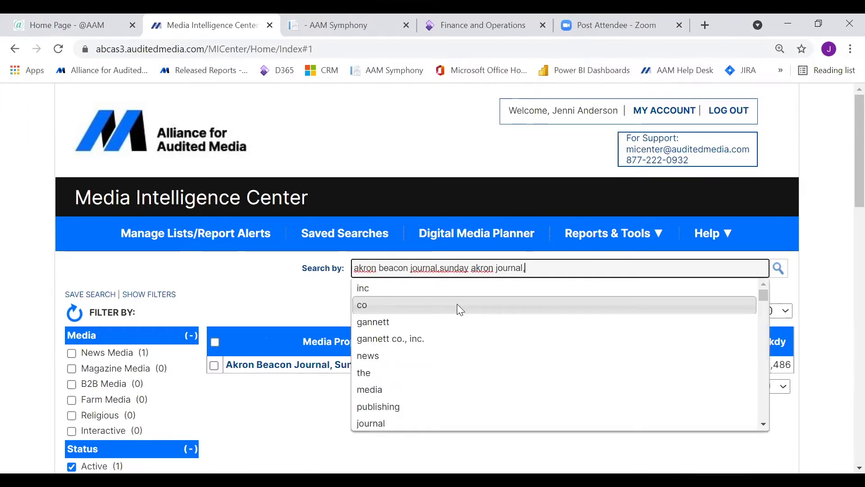
pyautogui.write('boto')
pyautogui.press('BackSpace')
pyautogui.press('BackSpace')
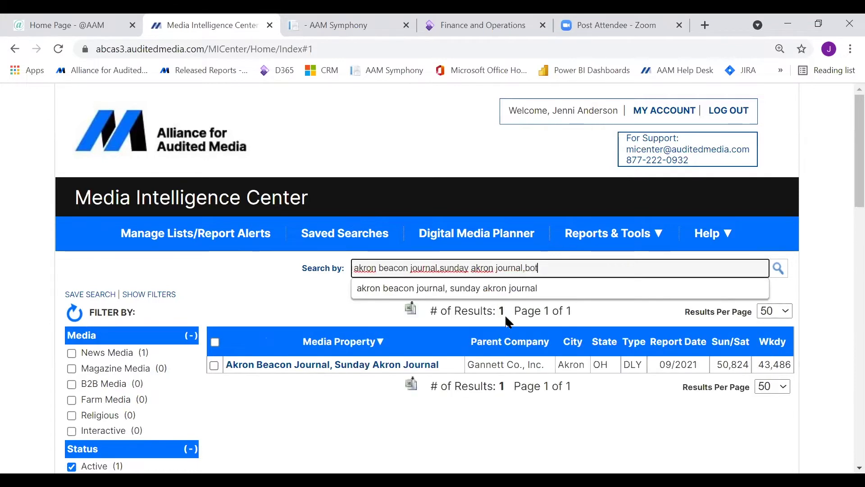
pyautogui.write('s')
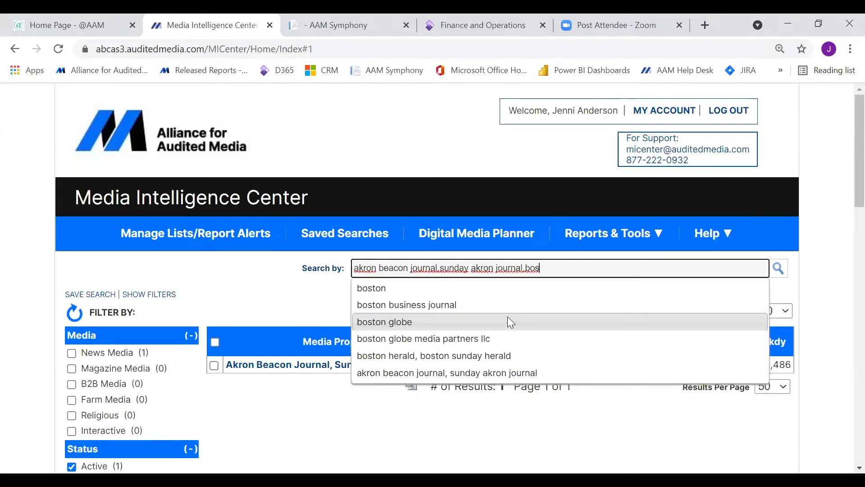
pyautogui.click(434, 322)
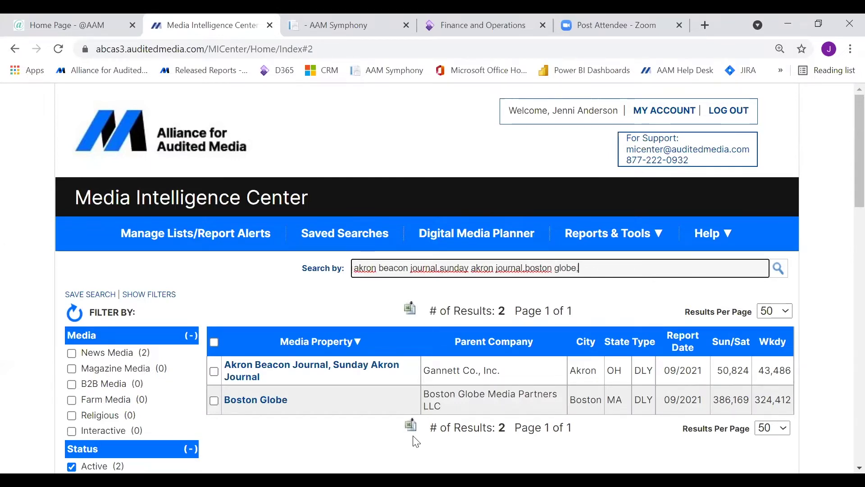
# Add Le Devoir to the search, giving three results.
pyautogui.write(',le')
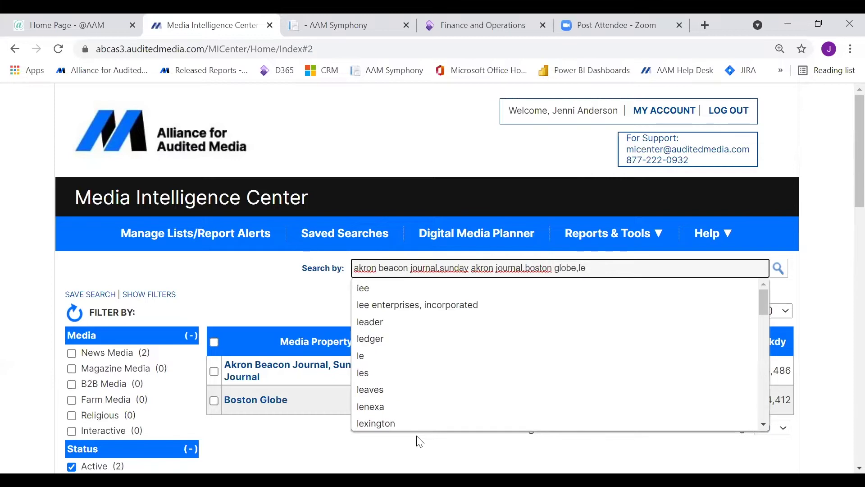
pyautogui.write(' dev')
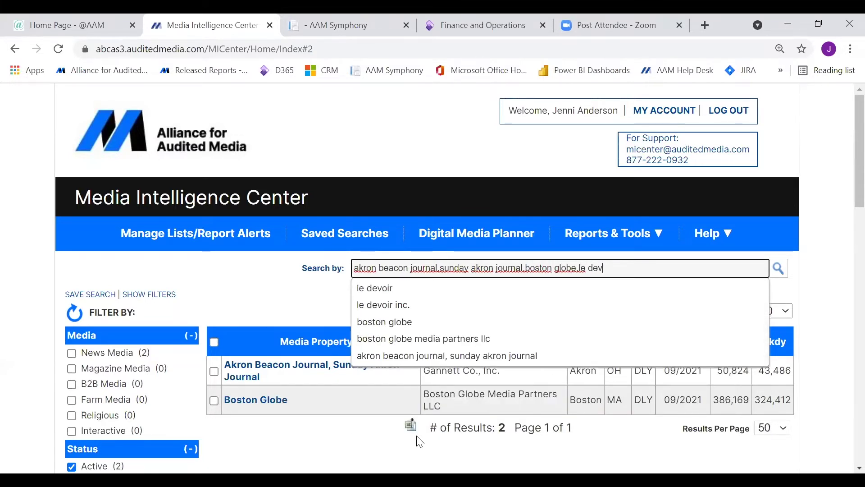
pyautogui.click(370, 297)
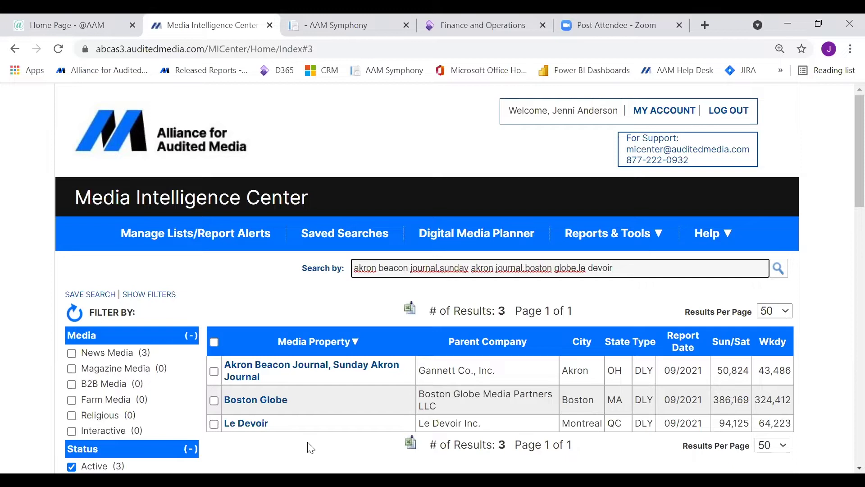
pyautogui.scroll(-1, 310, 448)
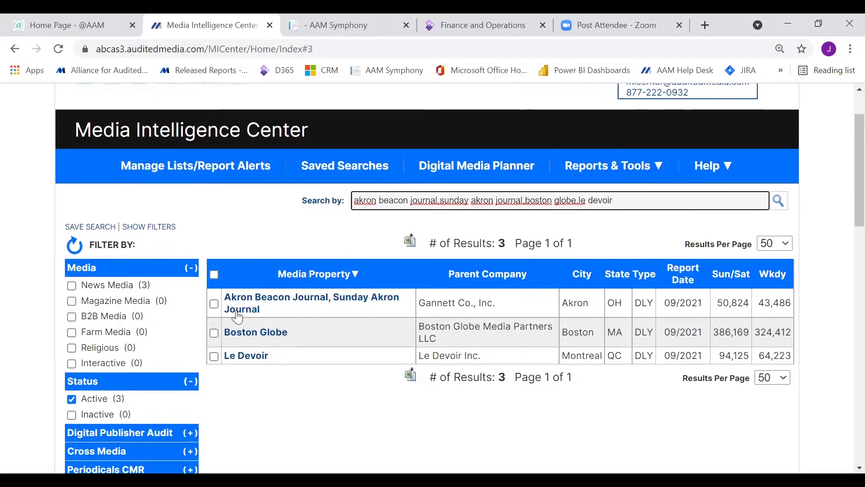
# Tick all three search results, including the Akron Beacon Journal, with the header select-all checkbox.
pyautogui.click(214, 274)
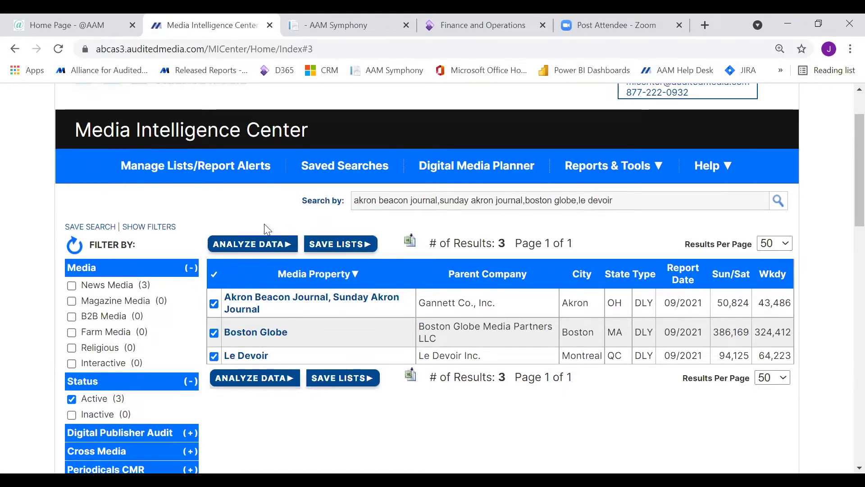
pyautogui.click(214, 273)
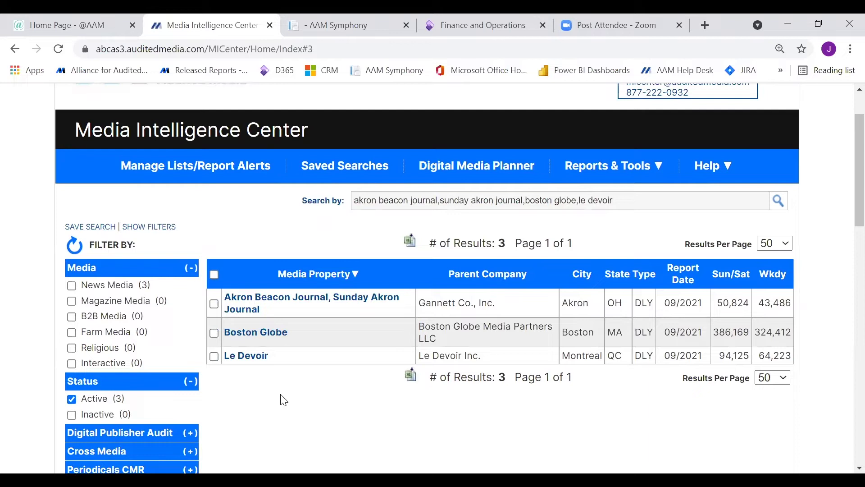
pyautogui.click(214, 303)
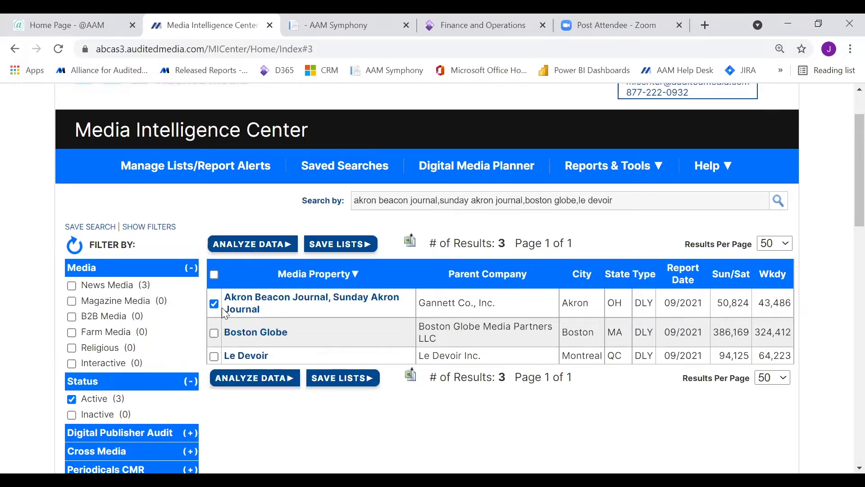
pyautogui.click(214, 275)
# Analyze data for the three selected titles and scroll through the Akron Beacon Journal statement.
pyautogui.click(250, 247)
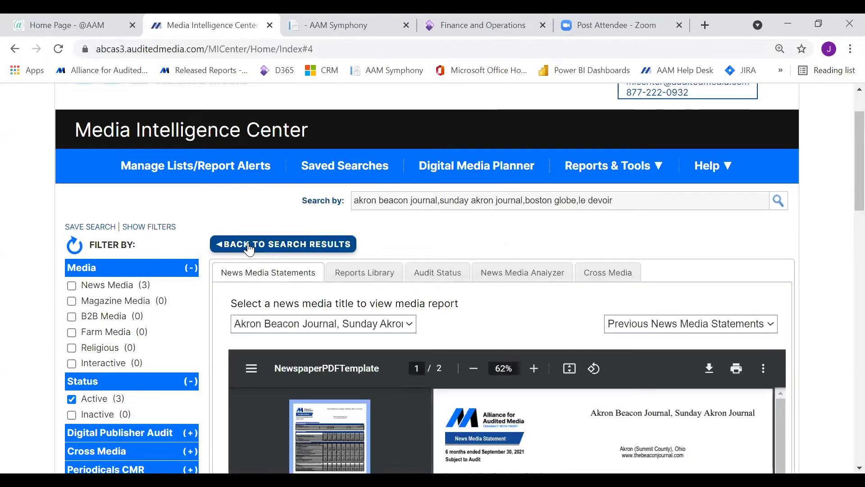
pyautogui.scroll(-1, 249, 248)
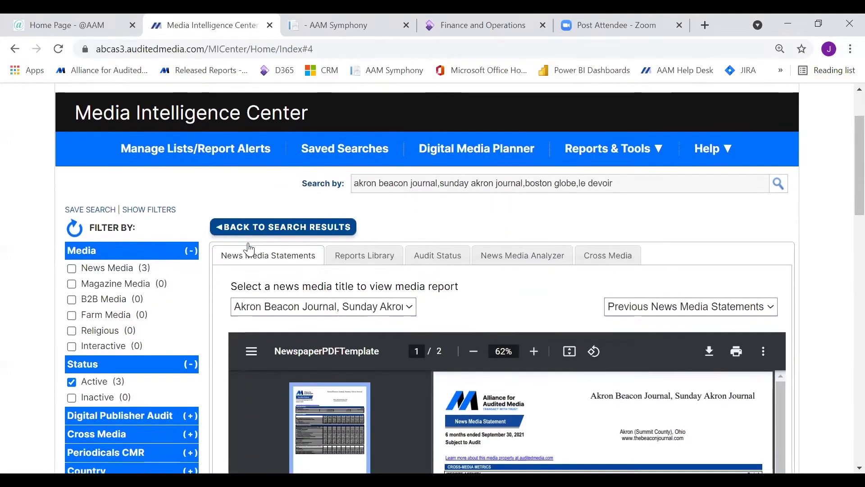
# Switch to News Media Analyzer and scroll down to the Standard Reports list.
pyautogui.click(526, 259)
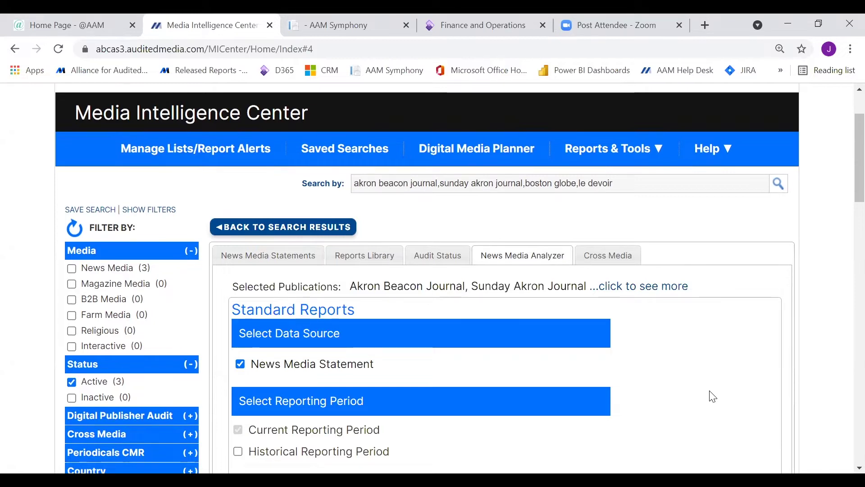
pyautogui.scroll(-4, 713, 396)
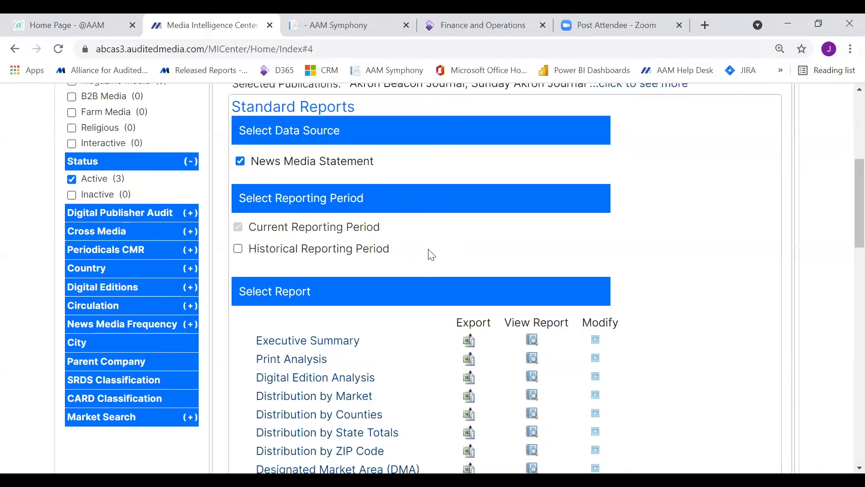
pyautogui.scroll(-1, 414, 392)
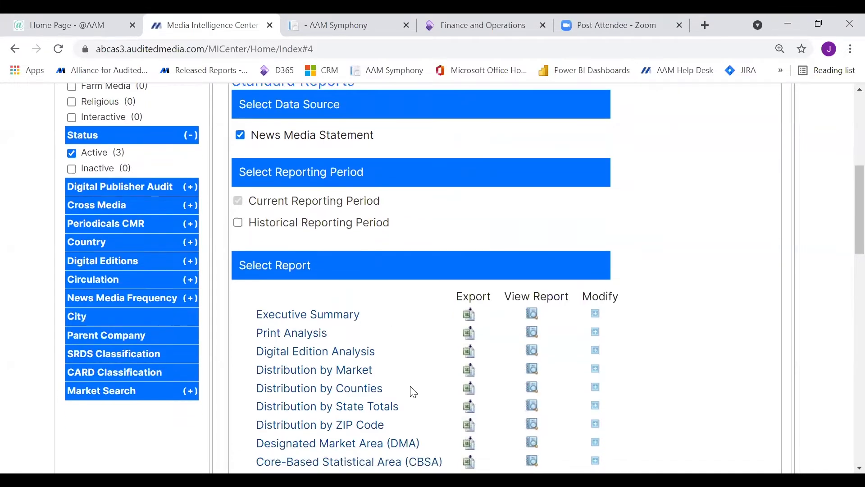
pyautogui.scroll(-2, 414, 392)
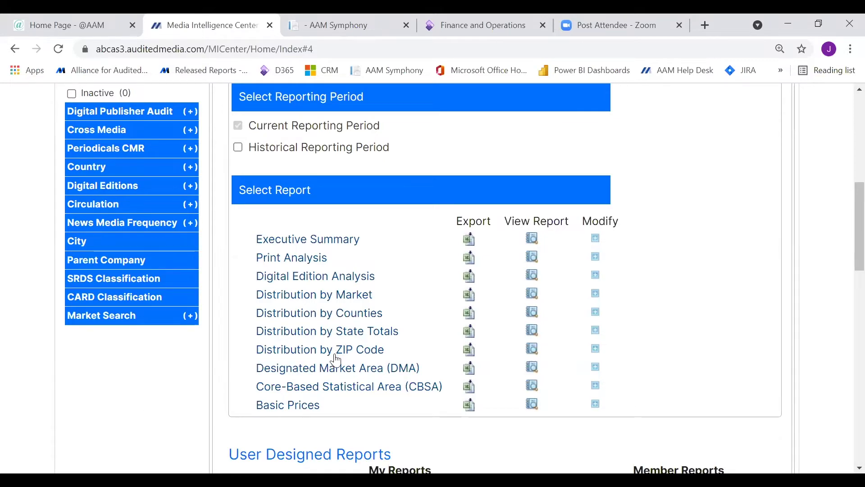
pyautogui.scroll(4, 332, 352)
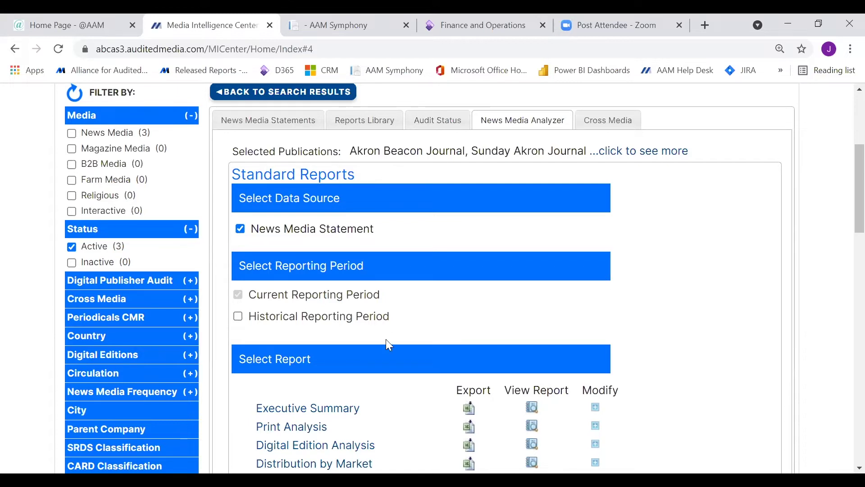
pyautogui.scroll(-2, 387, 344)
pyautogui.scroll(-2, 389, 345)
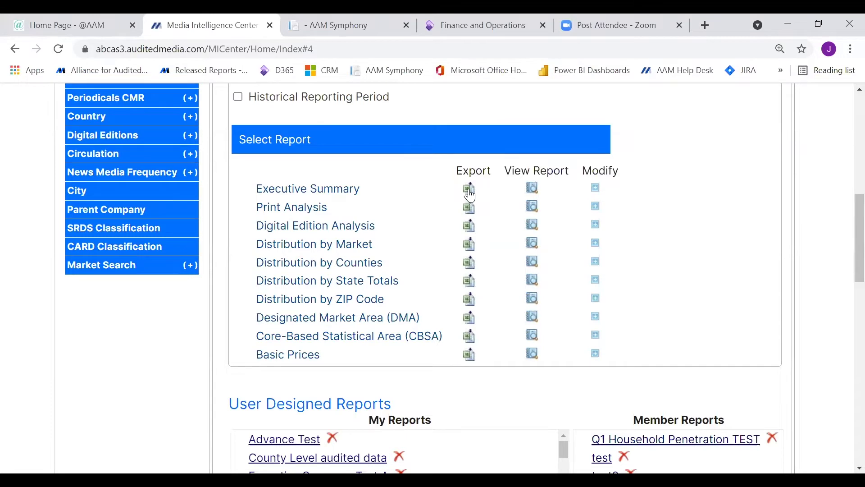
# Export the Executive Summary to Excel and open the downloaded .xlsx file.
pyautogui.click(470, 195)
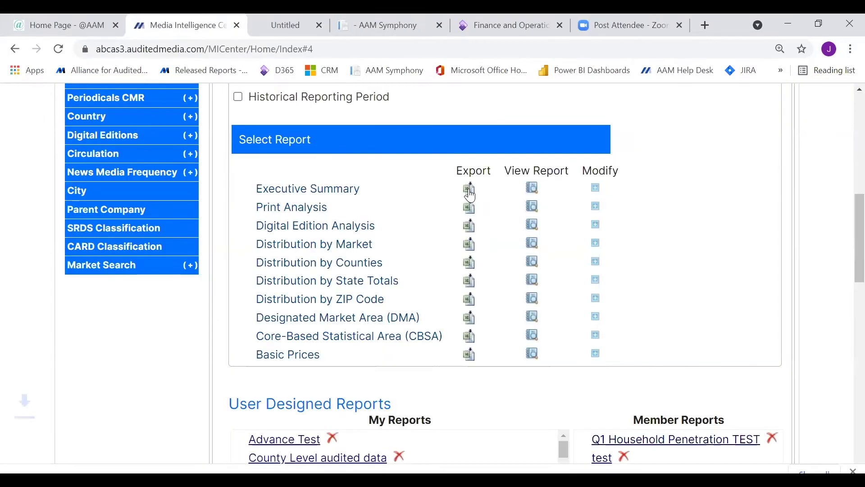
pyautogui.click(77, 455)
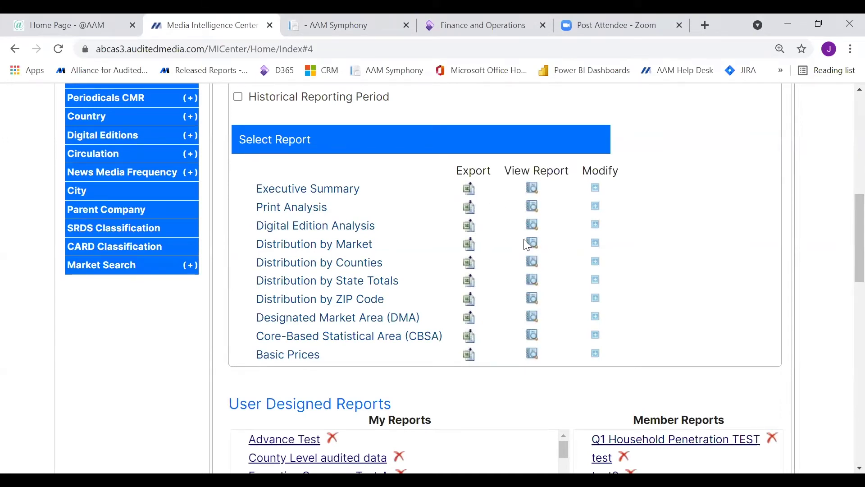
pyautogui.click(534, 191)
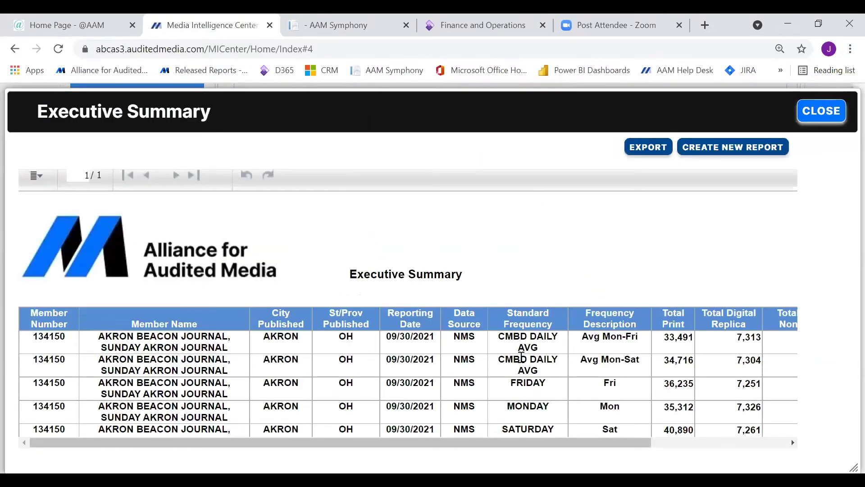
pyautogui.moveTo(480, 441); pyautogui.dragTo(665, 445)
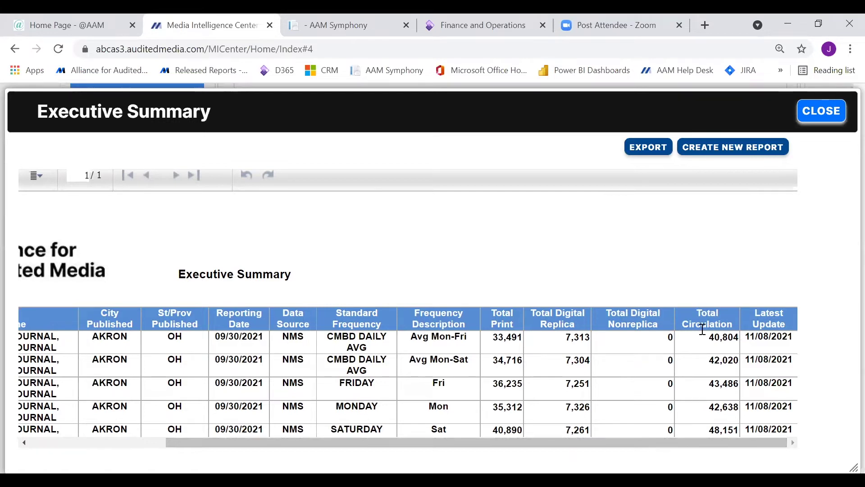
pyautogui.click(646, 149)
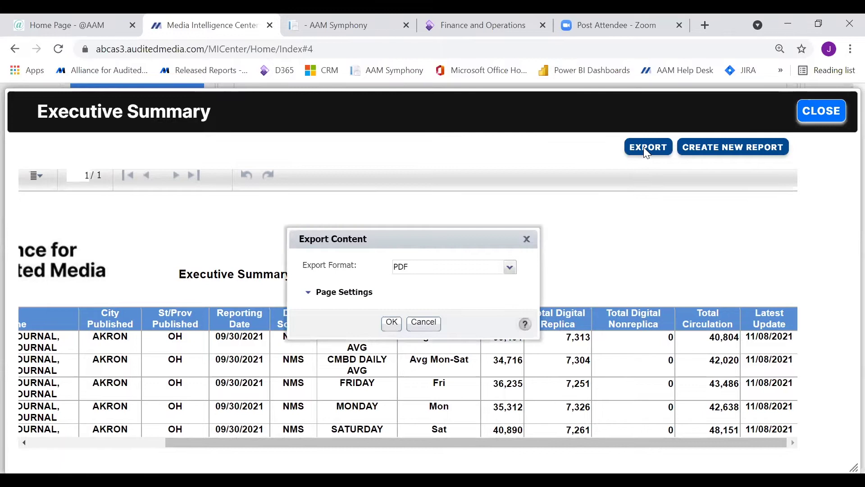
pyautogui.click(510, 268)
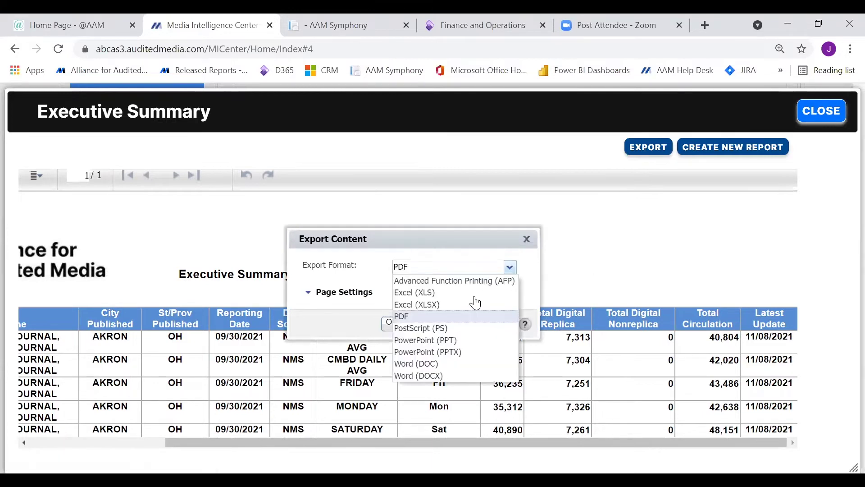
pyautogui.click(421, 304)
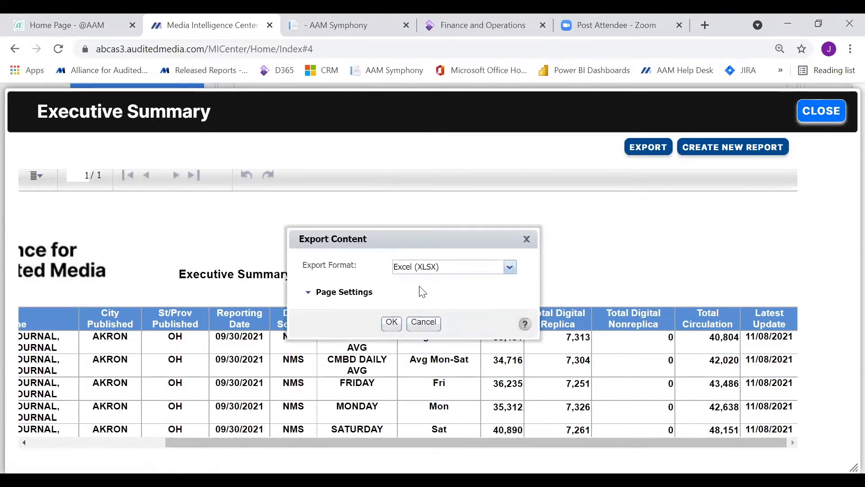
pyautogui.click(422, 326)
pyautogui.click(821, 111)
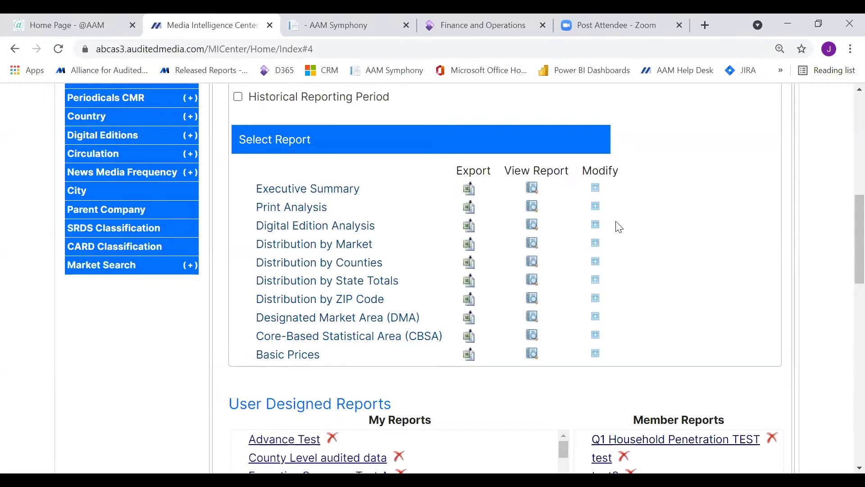
# Add the Total Paid, Total Qualified and Publication Type columns to the Executive Summary.
pyautogui.click(596, 189)
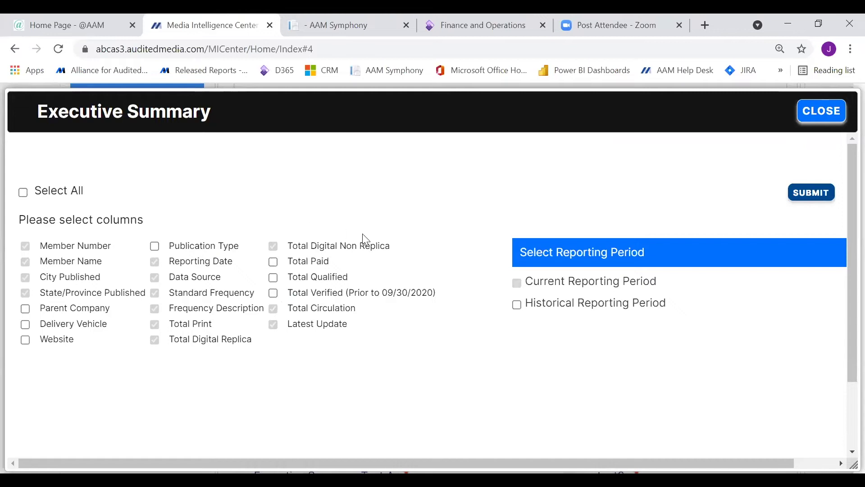
pyautogui.click(271, 263)
pyautogui.click(272, 278)
pyautogui.click(155, 246)
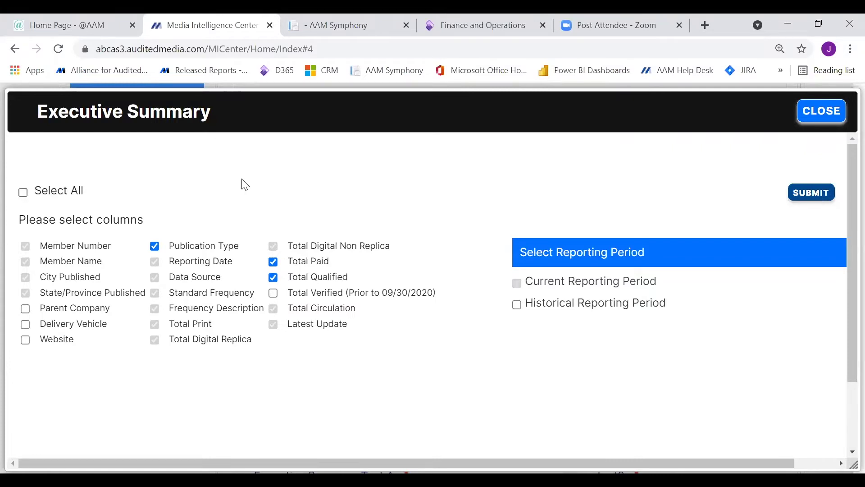
pyautogui.click(812, 193)
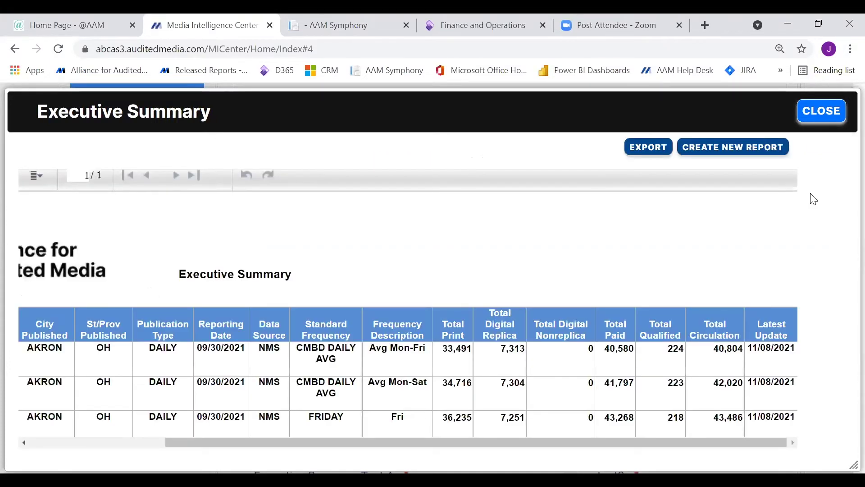
# Export the customised Executive Summary as Excel (XLSX) and close the report.
pyautogui.click(640, 151)
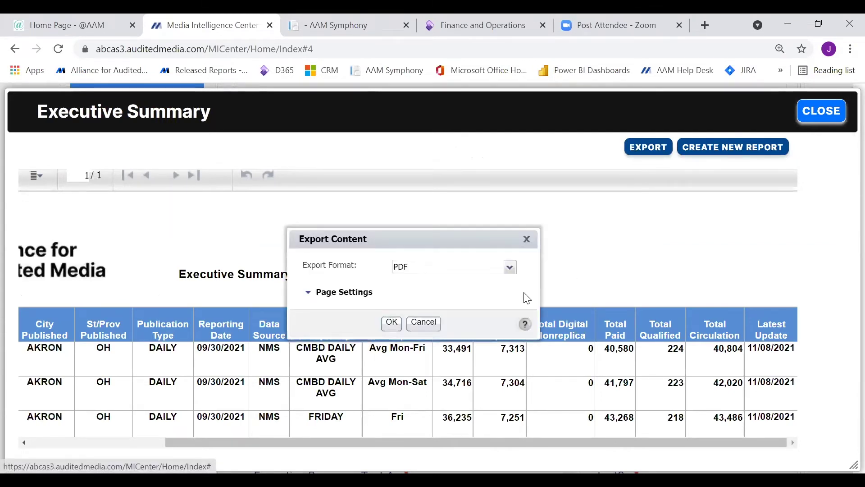
pyautogui.click(510, 267)
pyautogui.click(426, 305)
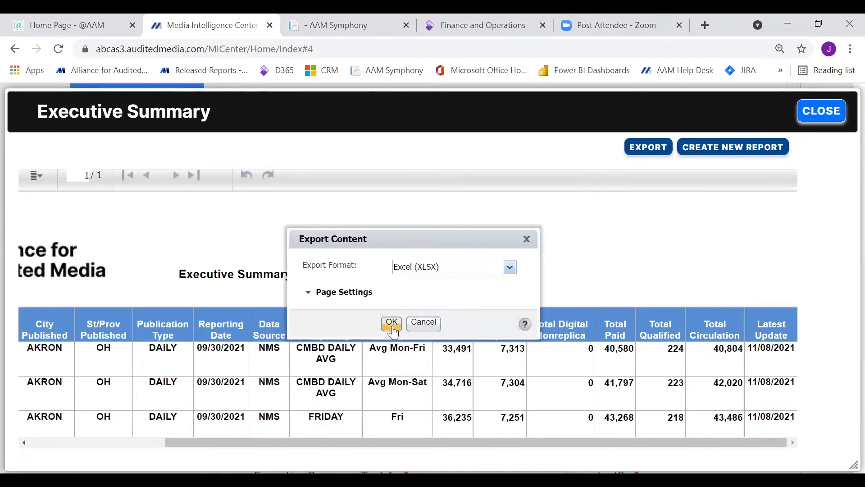
pyautogui.click(423, 322)
pyautogui.click(822, 112)
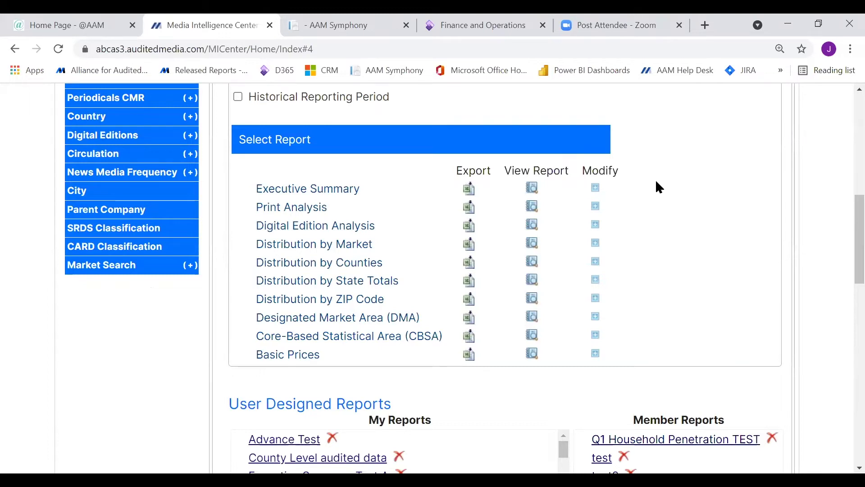
# Generate the Print Analysis report with Select All columns included.
pyautogui.click(596, 208)
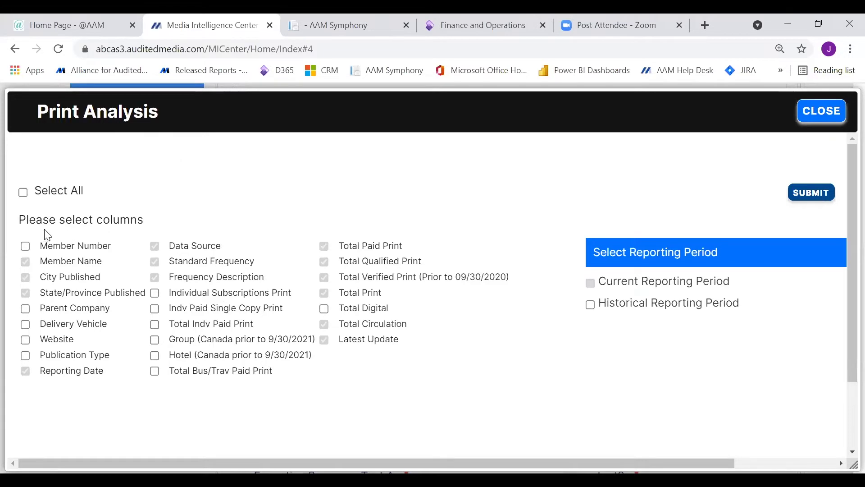
pyautogui.click(23, 194)
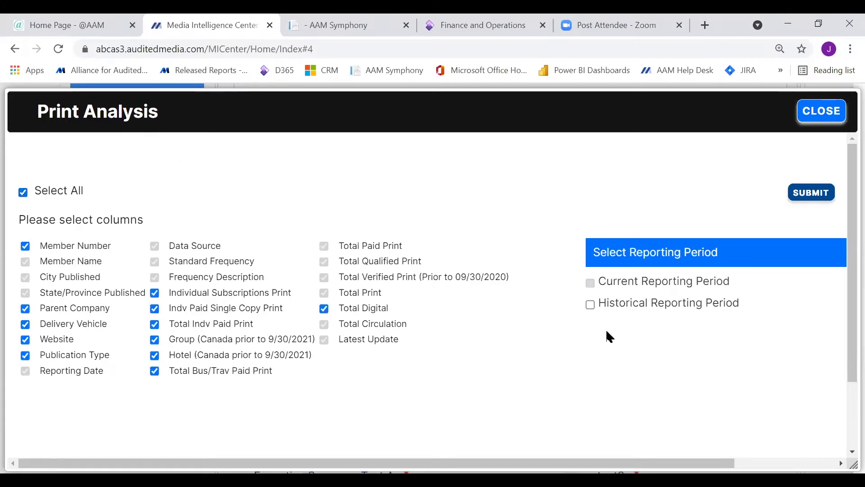
pyautogui.click(810, 193)
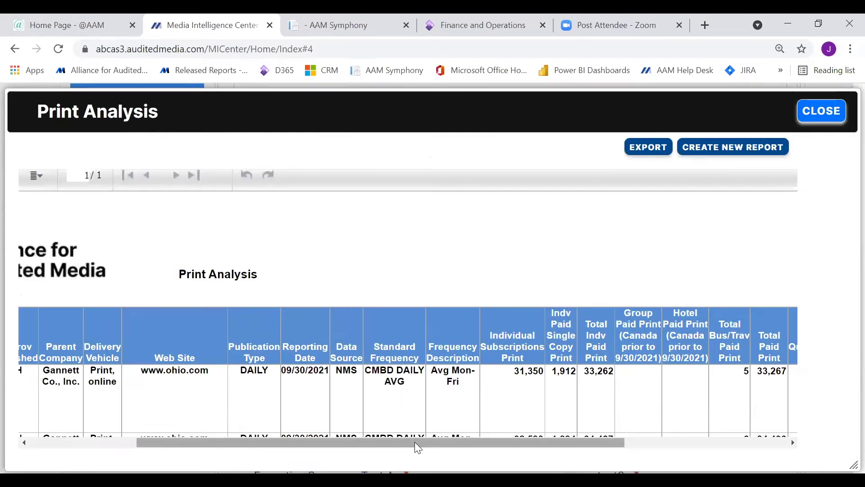
pyautogui.moveTo(414, 442); pyautogui.dragTo(293, 406)
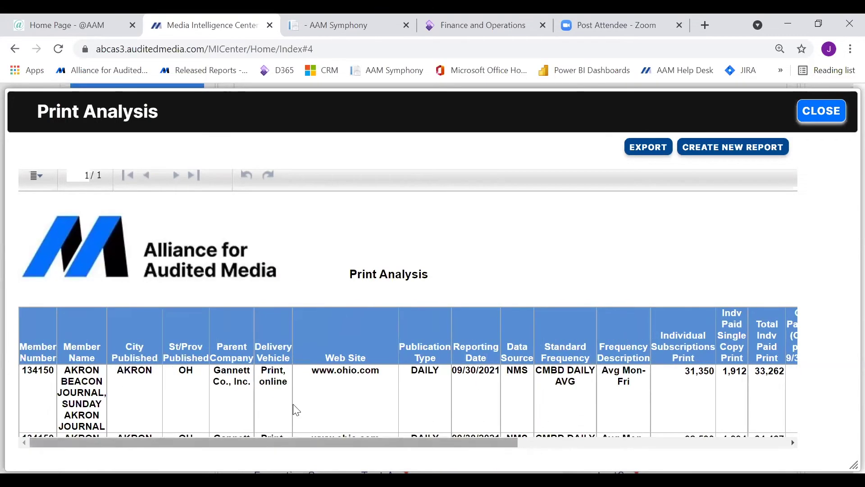
# Export Print Analysis as Excel (XLSX) and close the report.
pyautogui.click(654, 148)
pyautogui.click(510, 268)
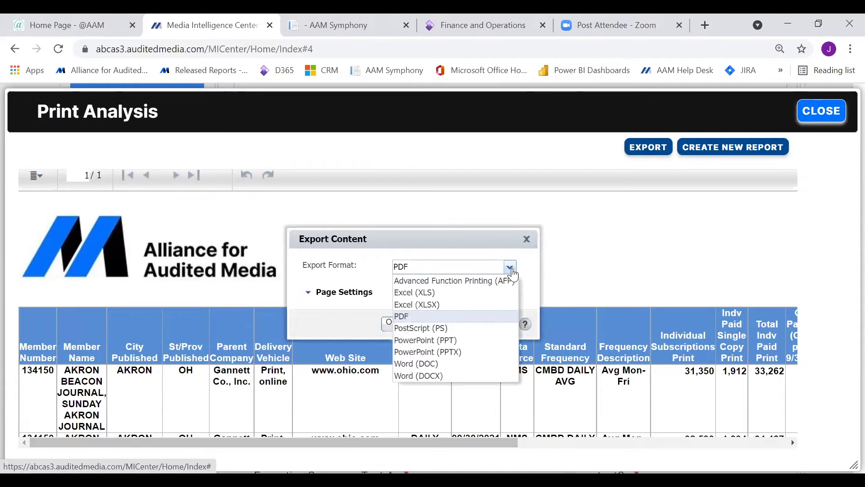
pyautogui.click(449, 307)
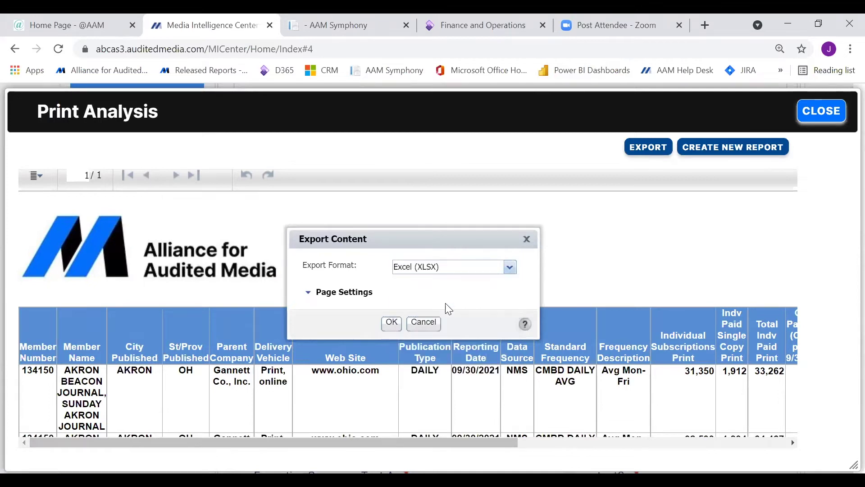
pyautogui.click(392, 324)
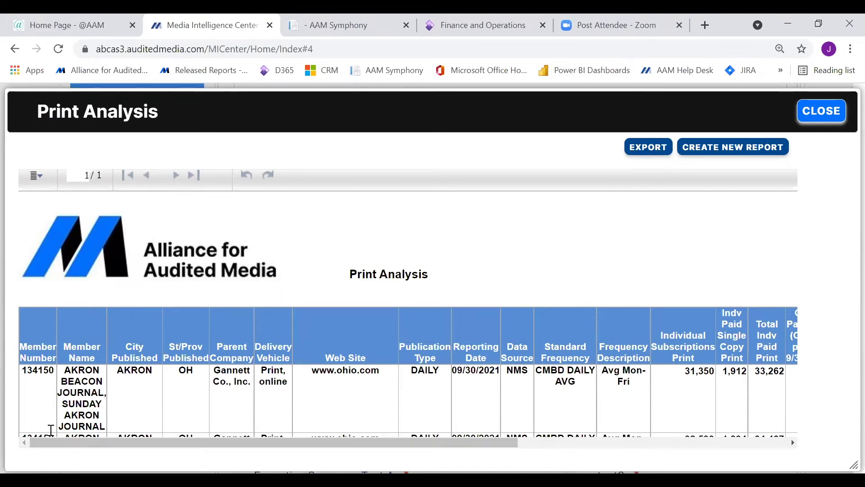
pyautogui.click(818, 115)
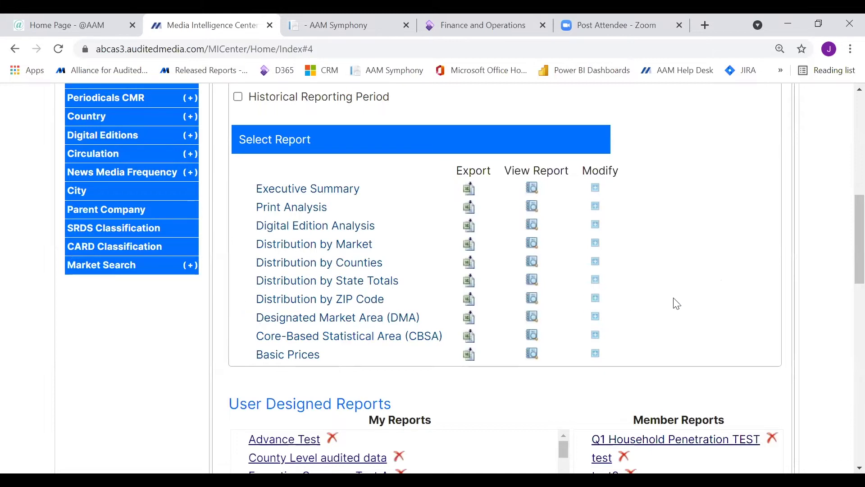
# Check the no-data note and generate Distribution by ZIP Code with Select All columns.
pyautogui.click(596, 299)
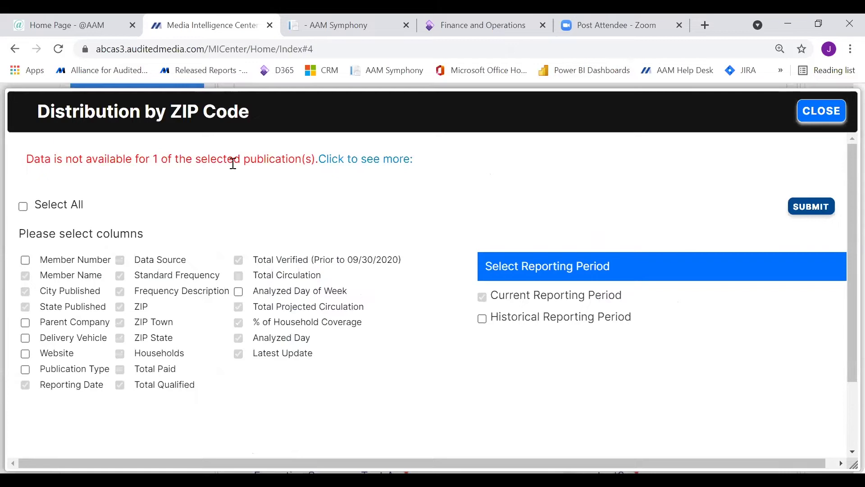
pyautogui.click(366, 168)
pyautogui.click(23, 206)
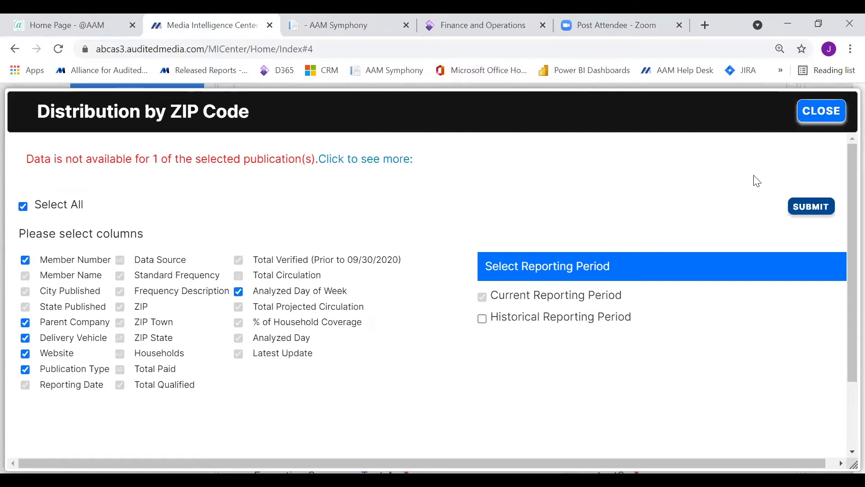
pyautogui.click(819, 206)
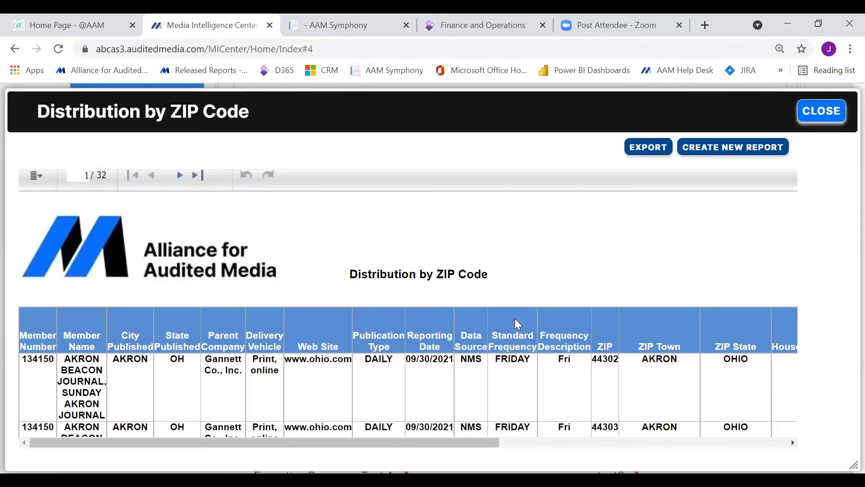
# Export Distribution by ZIP Code as Excel (XLSX) and open the downloaded dist_by_zip_newsp….xlsx.
pyautogui.click(639, 147)
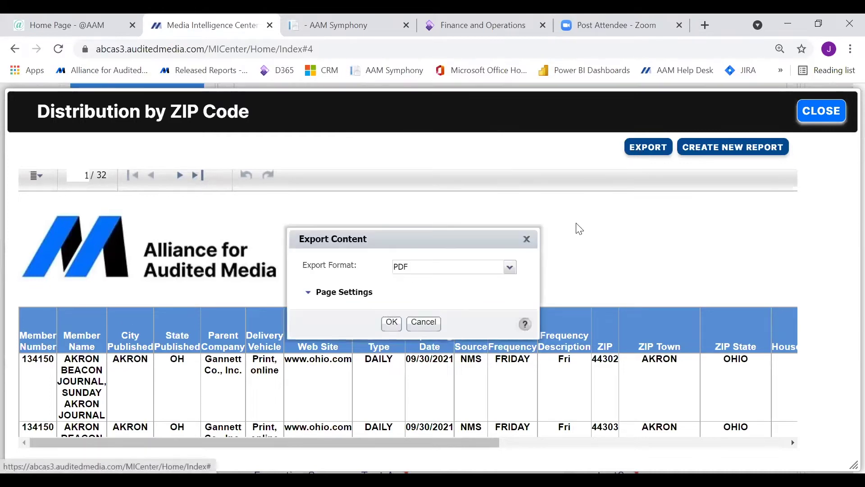
pyautogui.click(510, 274)
pyautogui.click(433, 302)
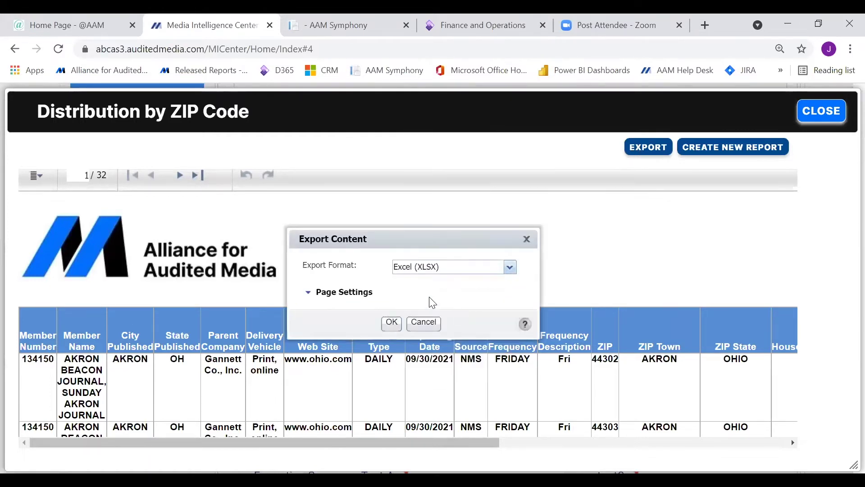
pyautogui.click(392, 323)
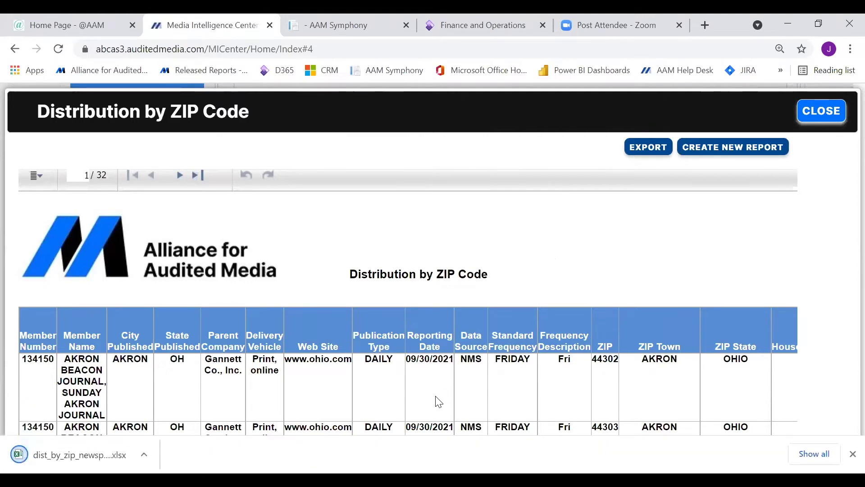
pyautogui.click(64, 455)
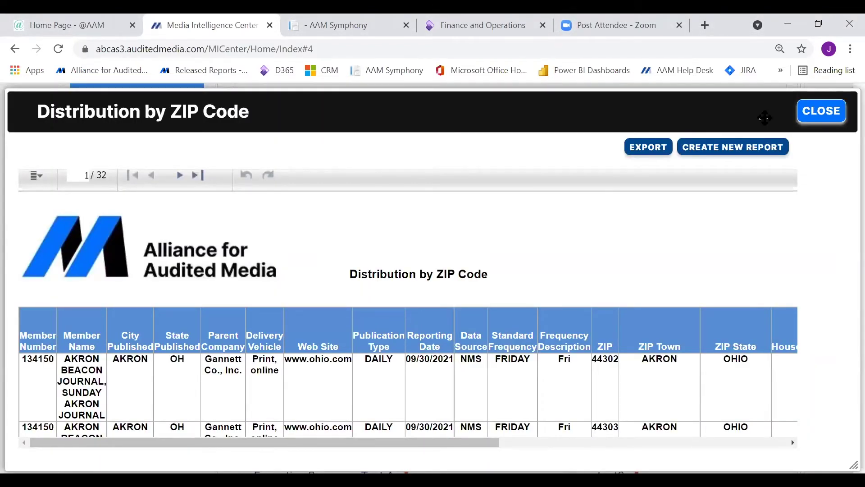
# Close the ZIP Code report and scroll back up to Select Reporting Period.
pyautogui.click(821, 111)
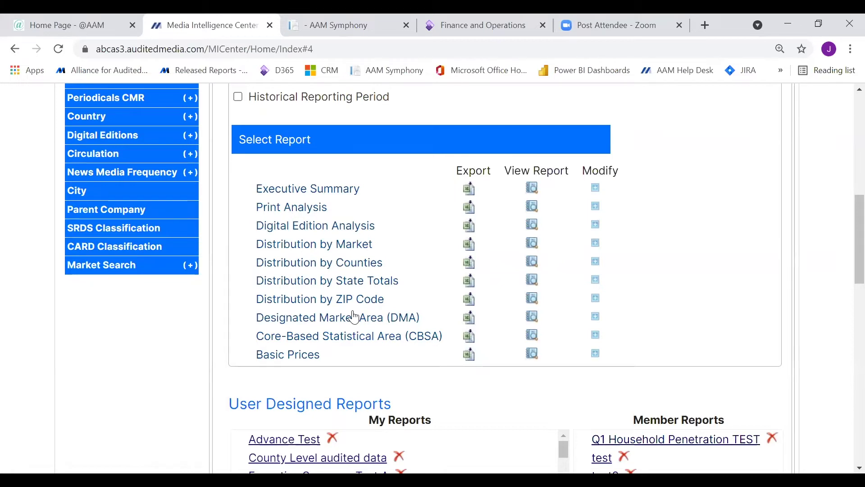
pyautogui.scroll(5, 354, 317)
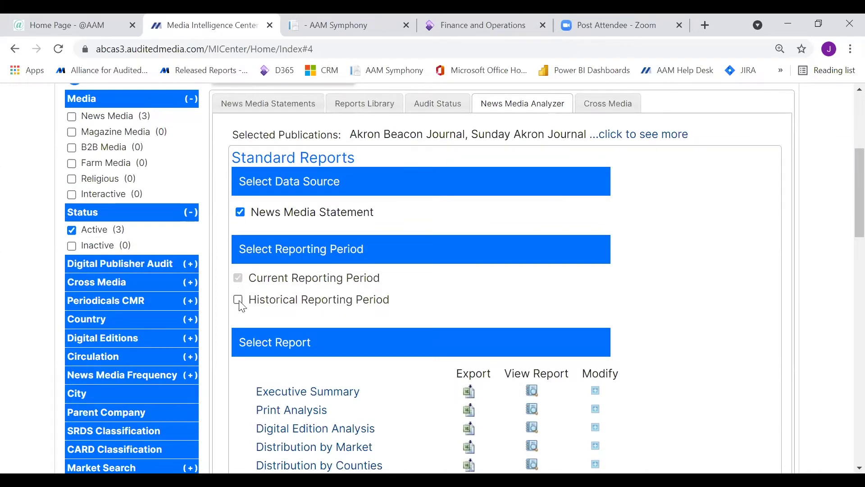
# Enable Historical Reporting Period and tick 3/31/2021, Q1 2020, Q1 2019, Q2 2018 and Q1 2017.
pyautogui.click(239, 301)
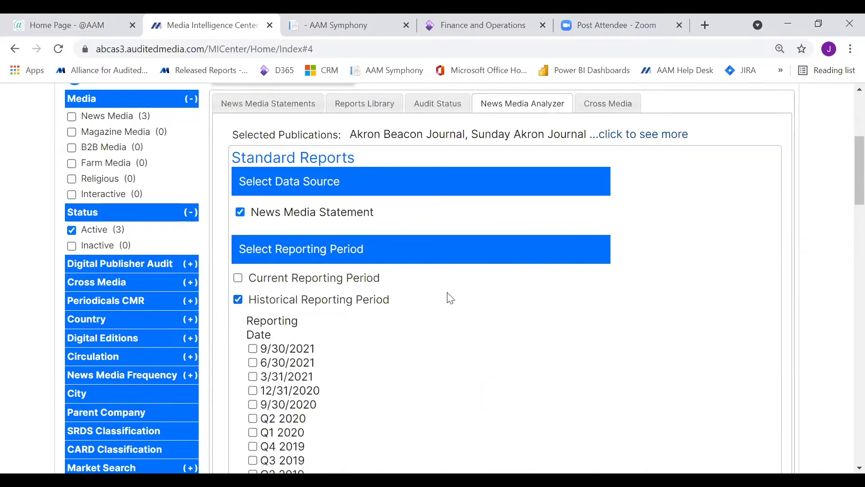
pyautogui.scroll(-2, 494, 342)
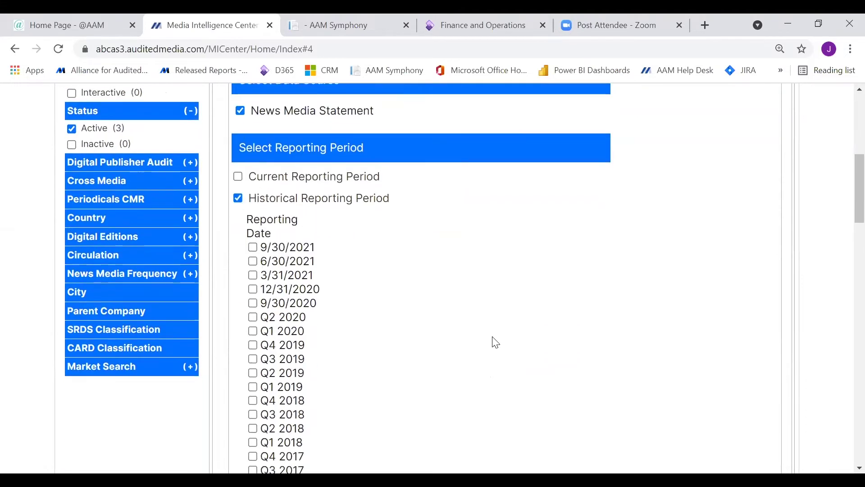
pyautogui.scroll(-2, 496, 341)
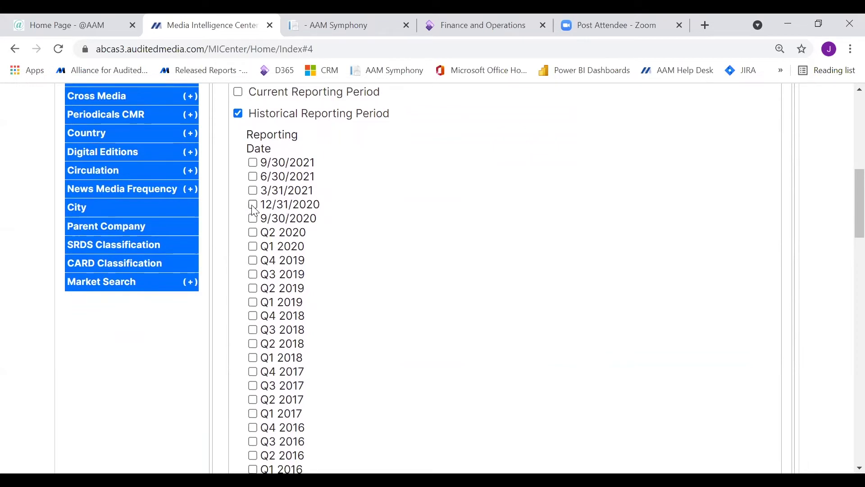
pyautogui.click(253, 205)
pyautogui.click(253, 206)
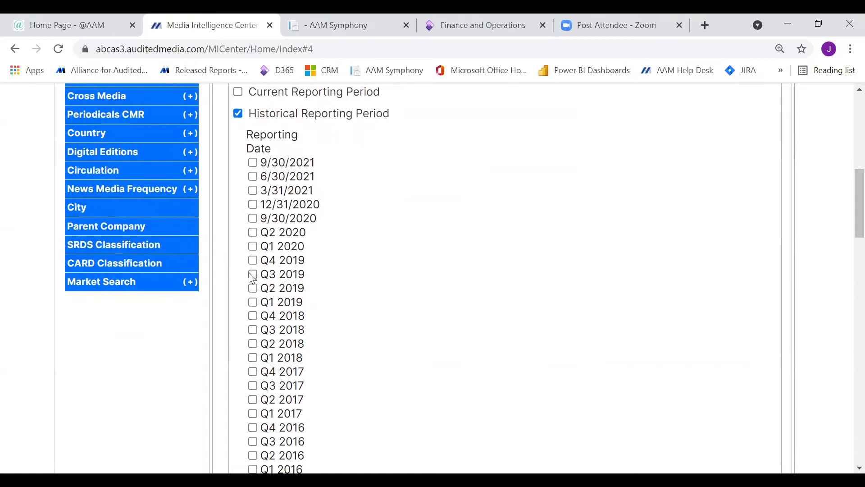
pyautogui.click(253, 192)
pyautogui.click(253, 247)
pyautogui.click(253, 303)
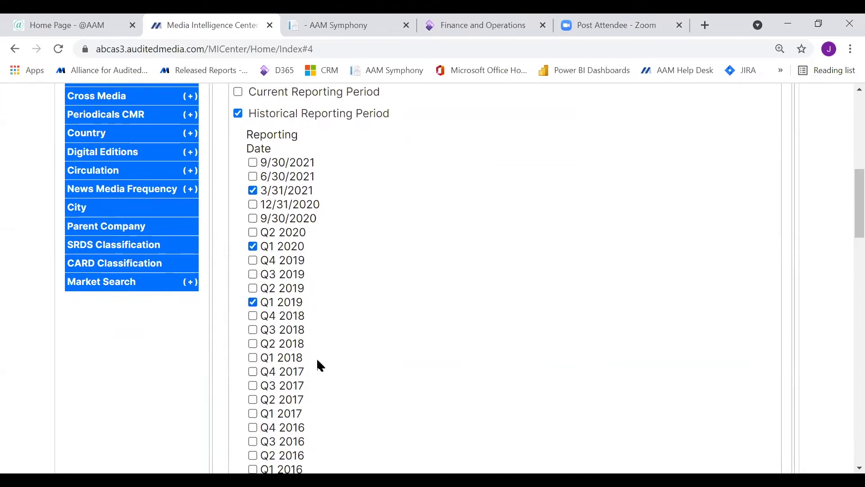
pyautogui.click(254, 344)
pyautogui.click(255, 415)
pyautogui.scroll(-4, 504, 360)
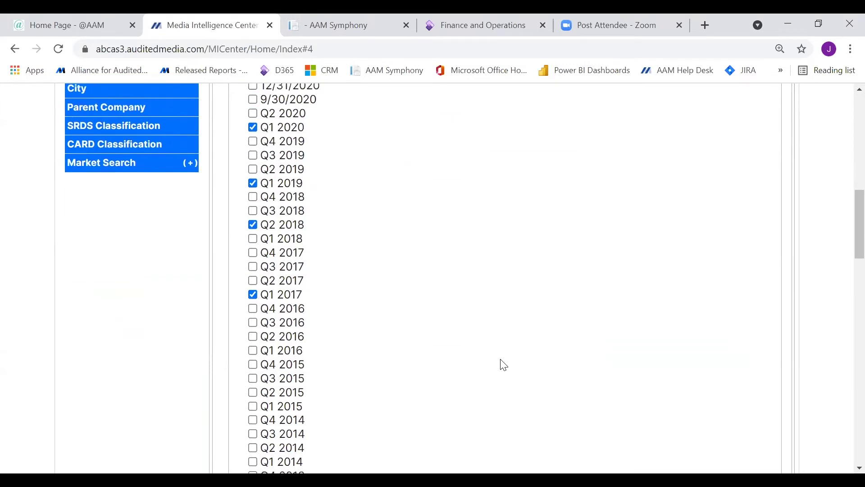